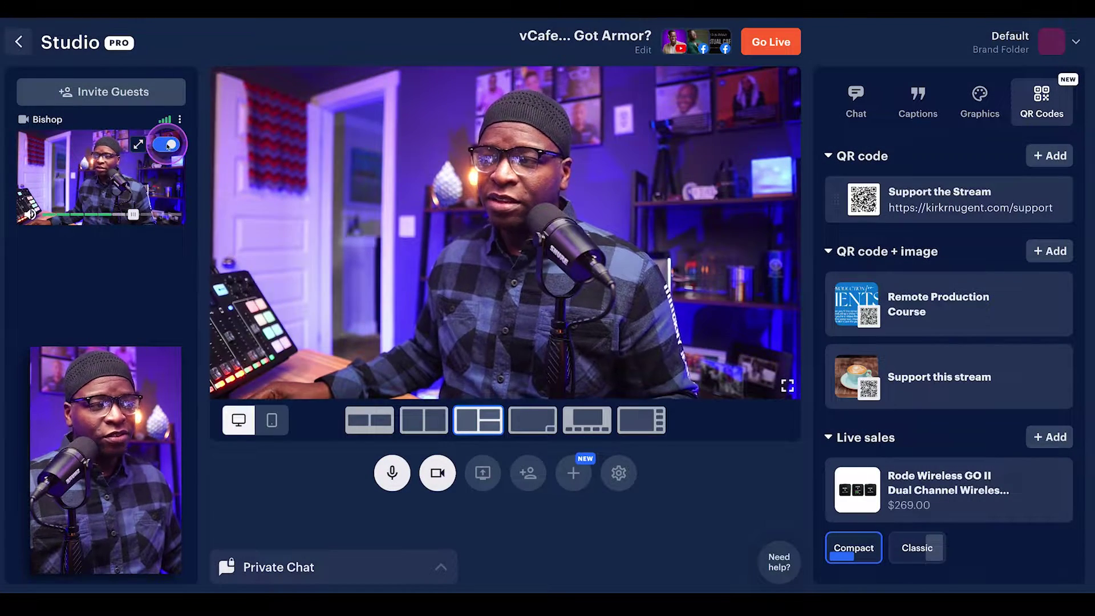
Take the host's camera off the stream and bring it back
left_click(167, 145)
left_click(167, 145)
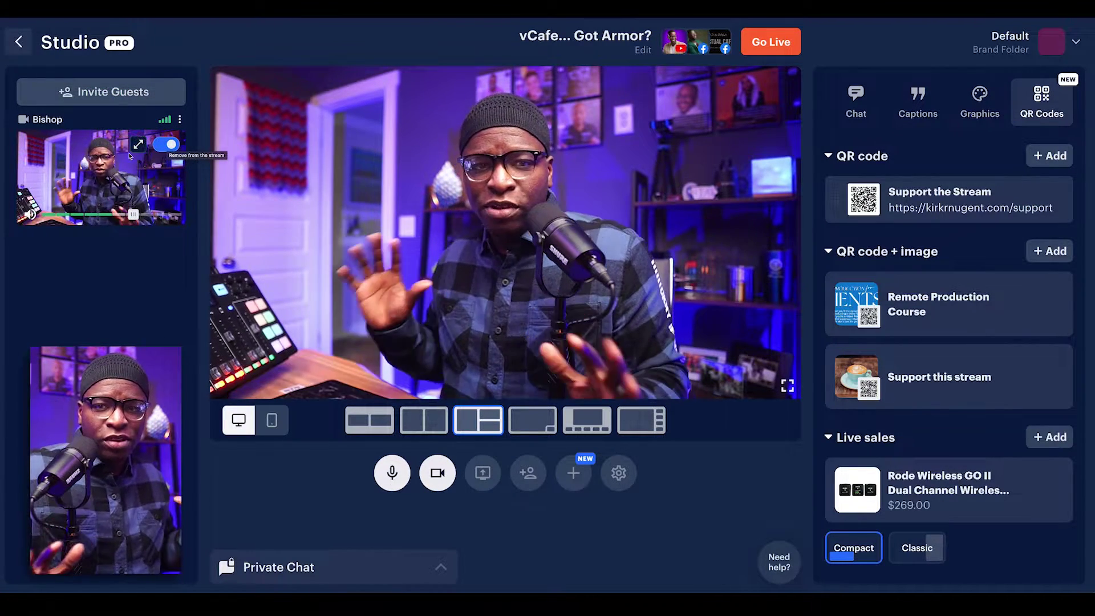
Switch the stream to portrait orientation, apply the layout with two full-height columns, and return to landscape
left_click(272, 421)
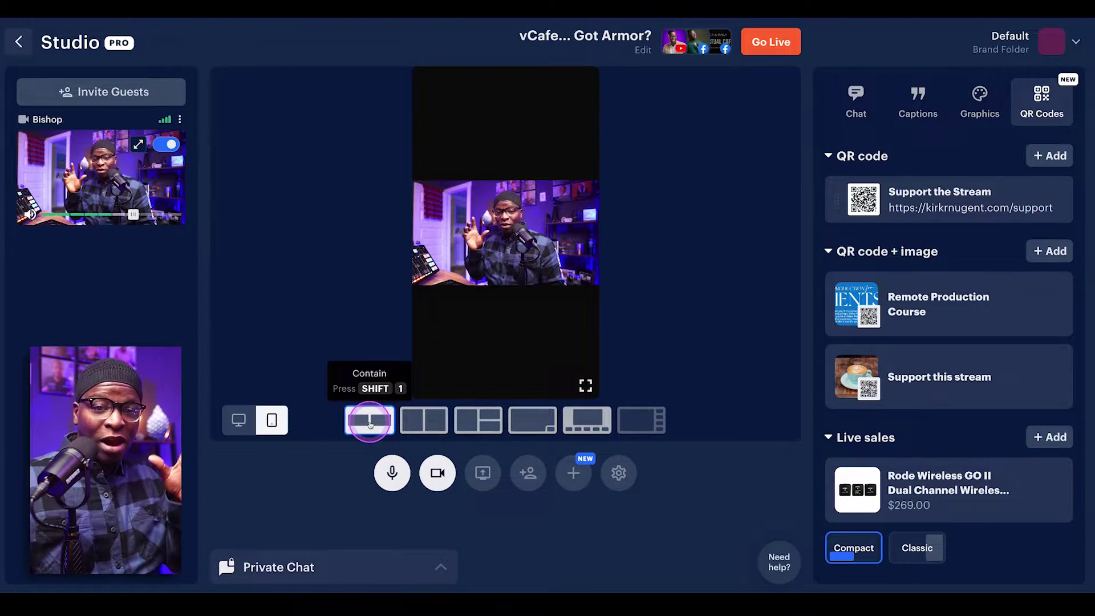
left_click(418, 422)
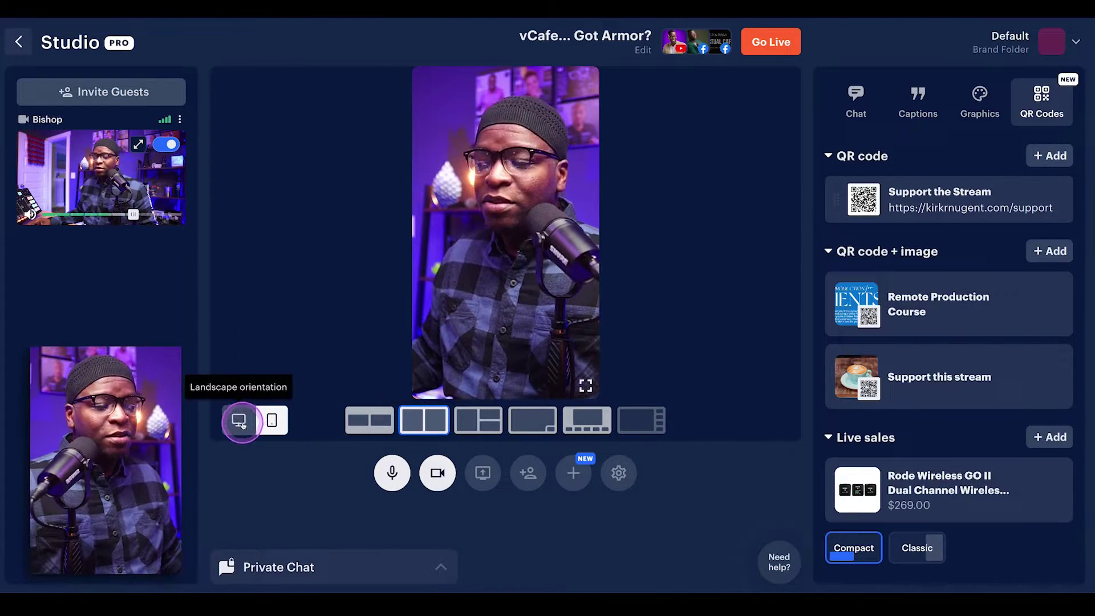
left_click(240, 422)
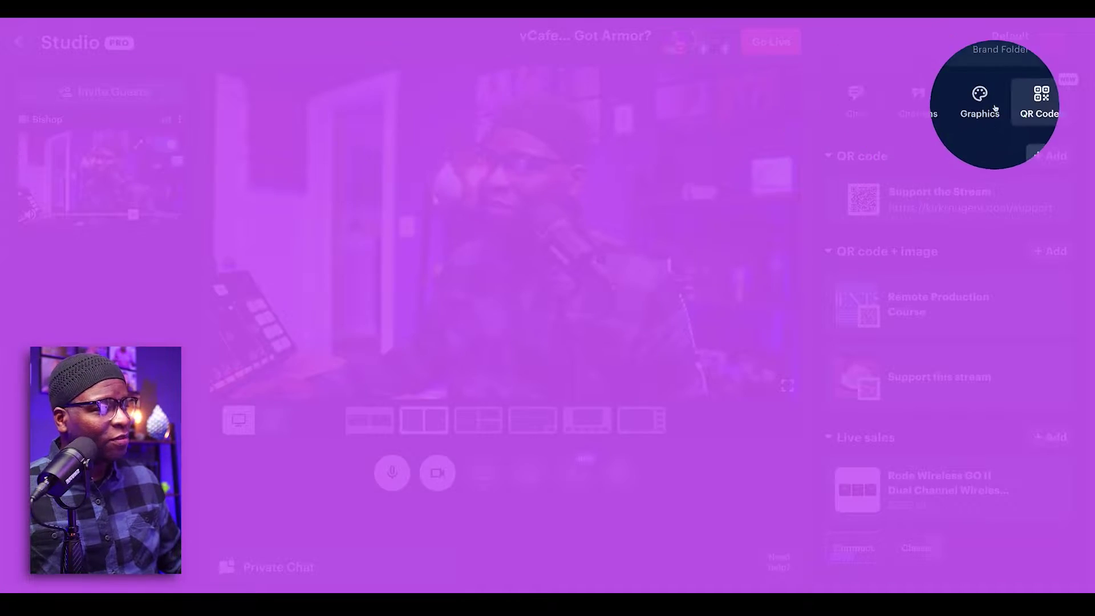
Show the sample Restream.io chat message on the stream and hide it again
left_click(856, 103)
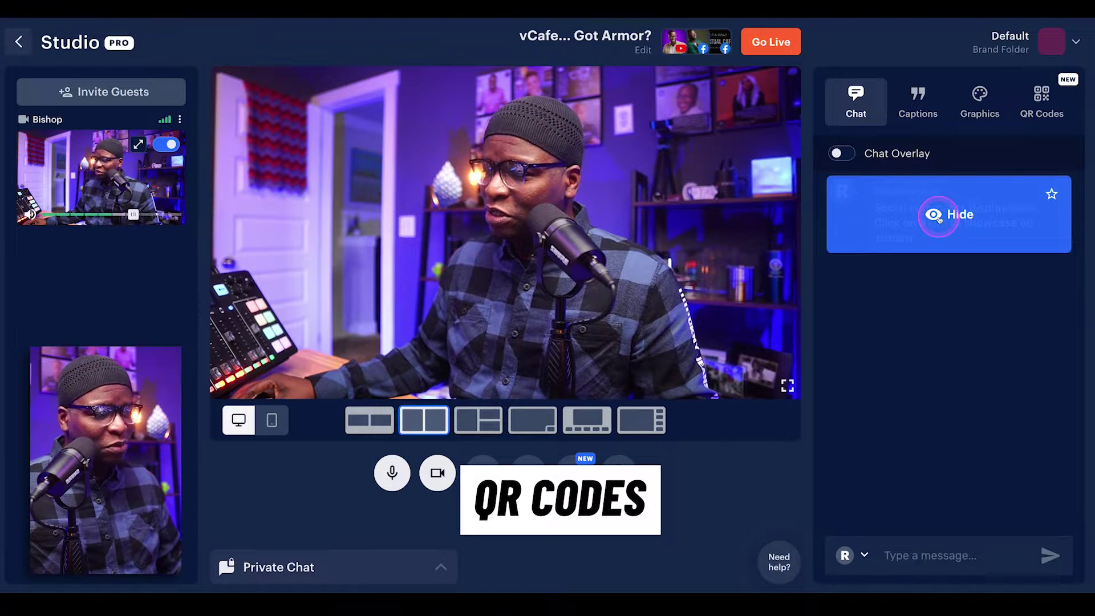
left_click(938, 216)
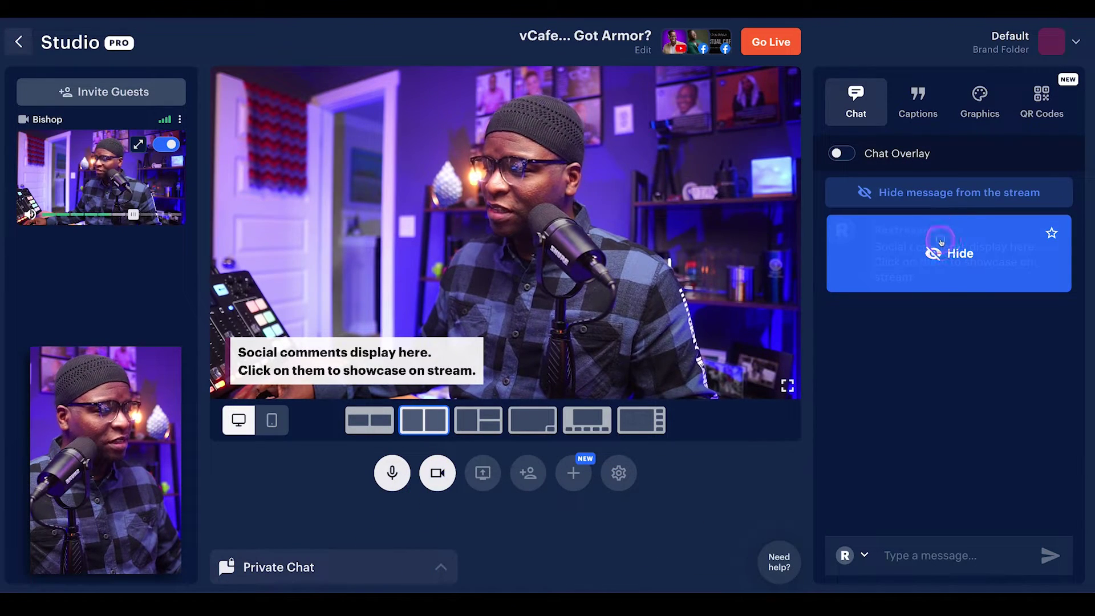
left_click(940, 242)
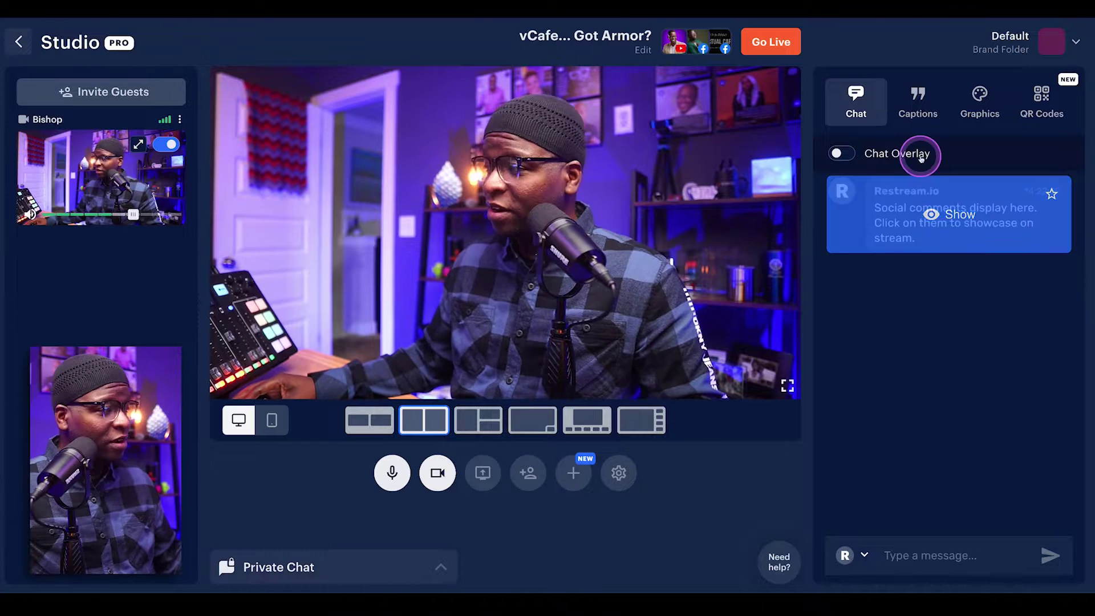
Show the first lower-third caption about Restream, switch to the YouTube channel caption below it, and hide it
left_click(918, 109)
mouse_move(932, 198)
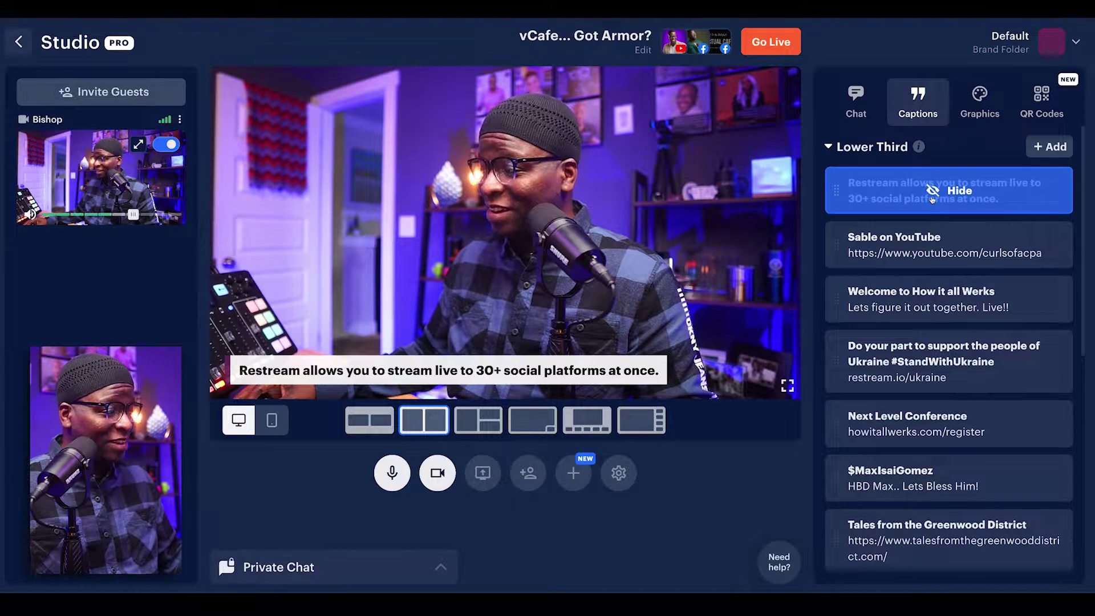
left_click(928, 240)
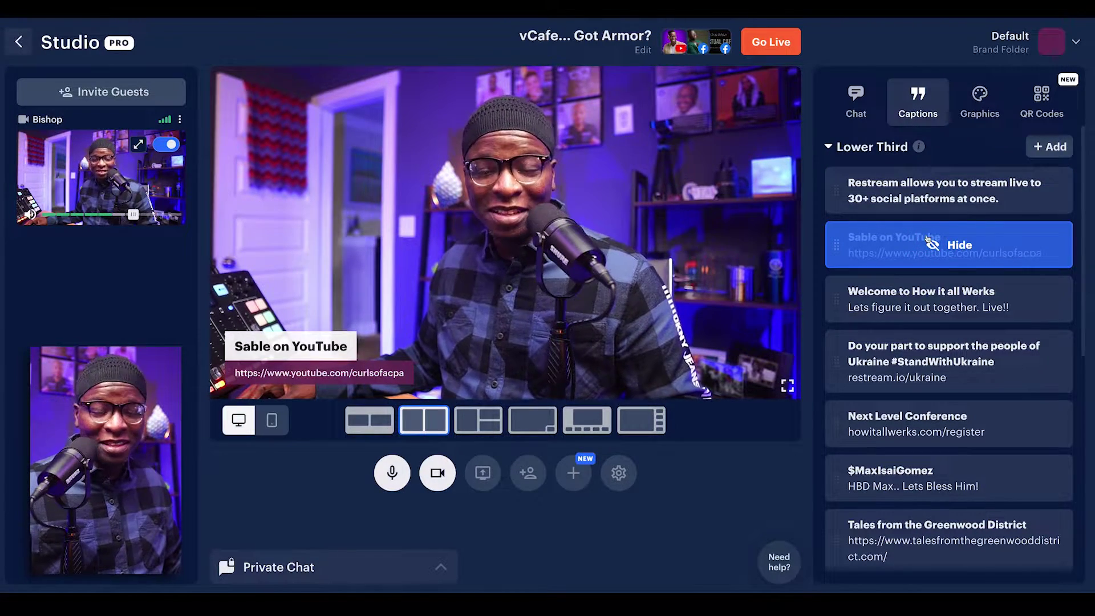
left_click(928, 241)
Look through the stream's graphics options, including theme and primary color, logos, overlays and video clips
left_click(980, 108)
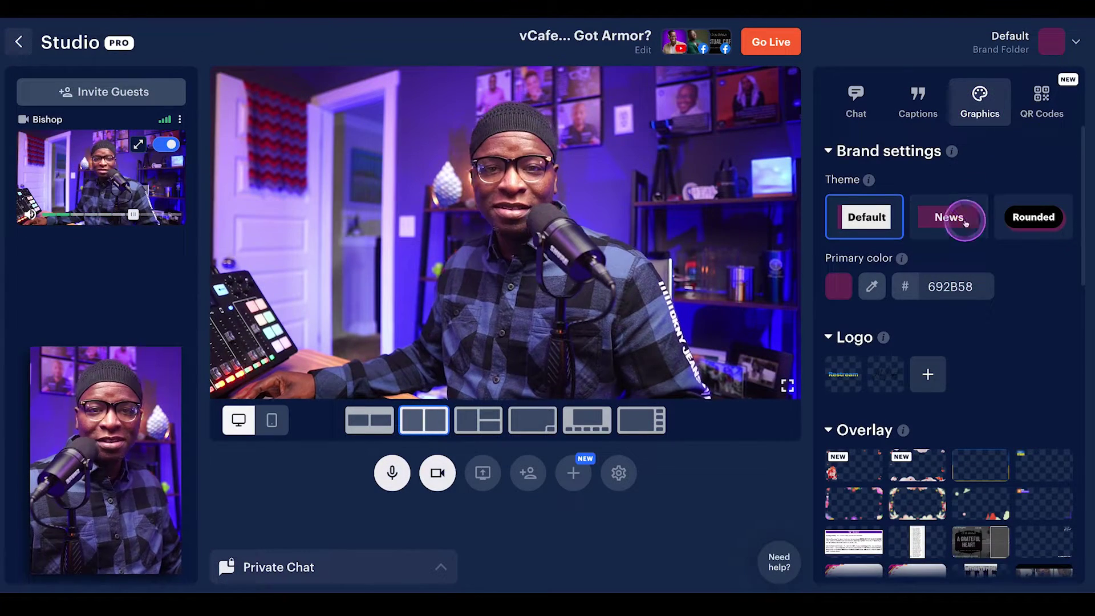
scroll(967, 278, "down", 3)
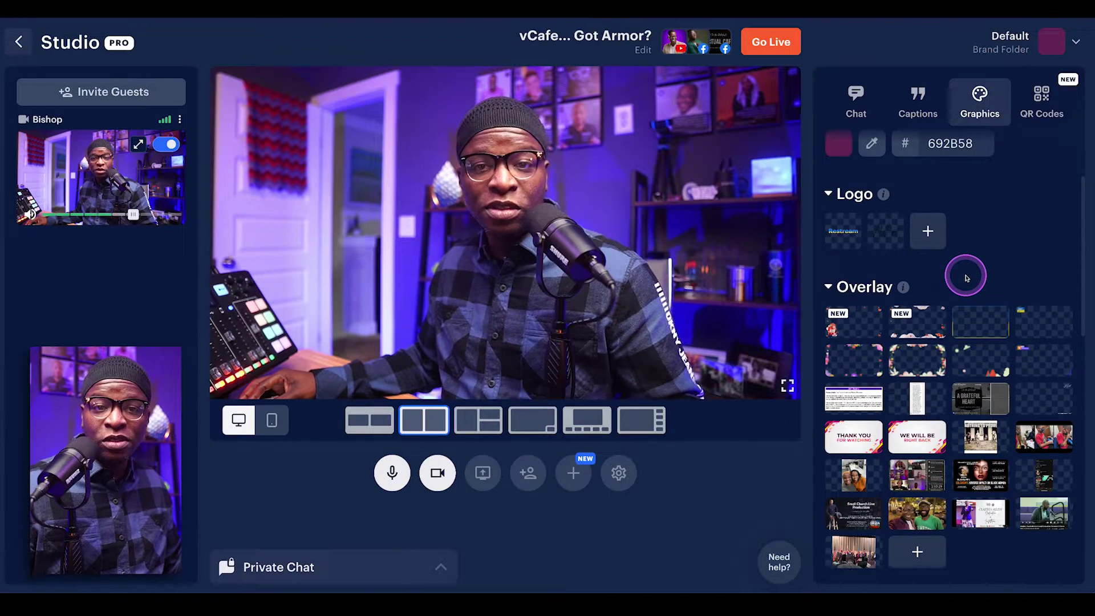
scroll(967, 276, "down", 2)
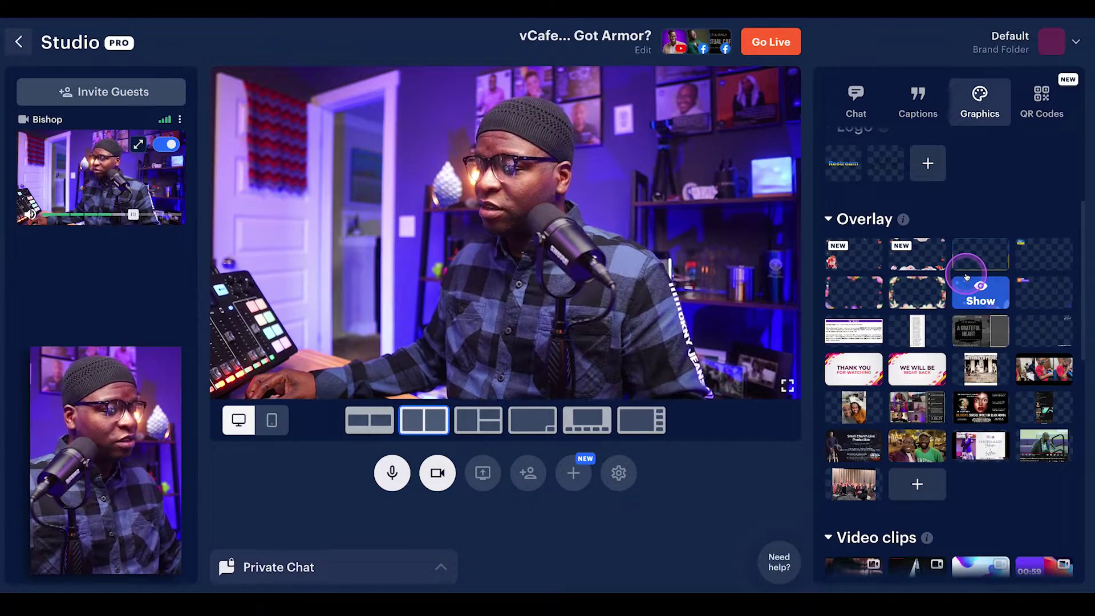
scroll(967, 276, "down", 2)
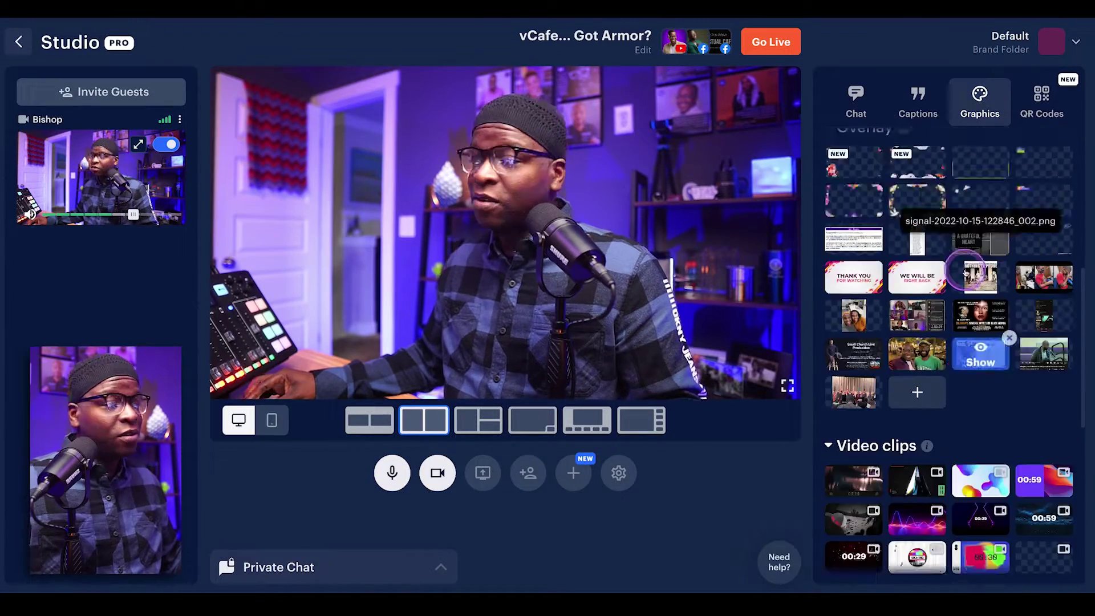
scroll(967, 277, "up", 6)
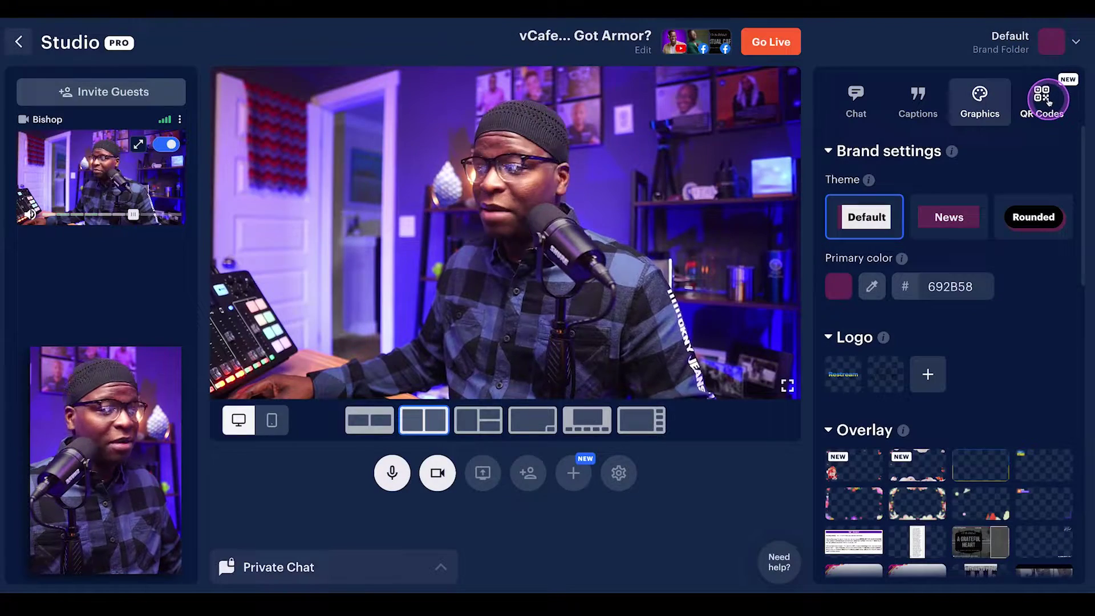
Show the "Support the Stream" QR code on the stream and hide it again
left_click(1050, 101)
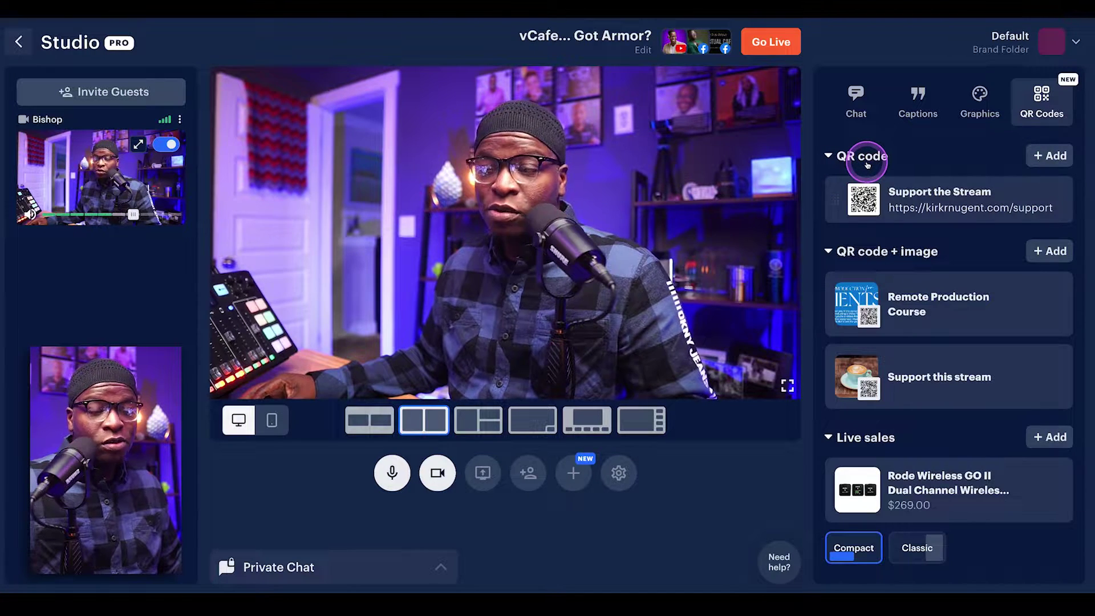
left_click(940, 199)
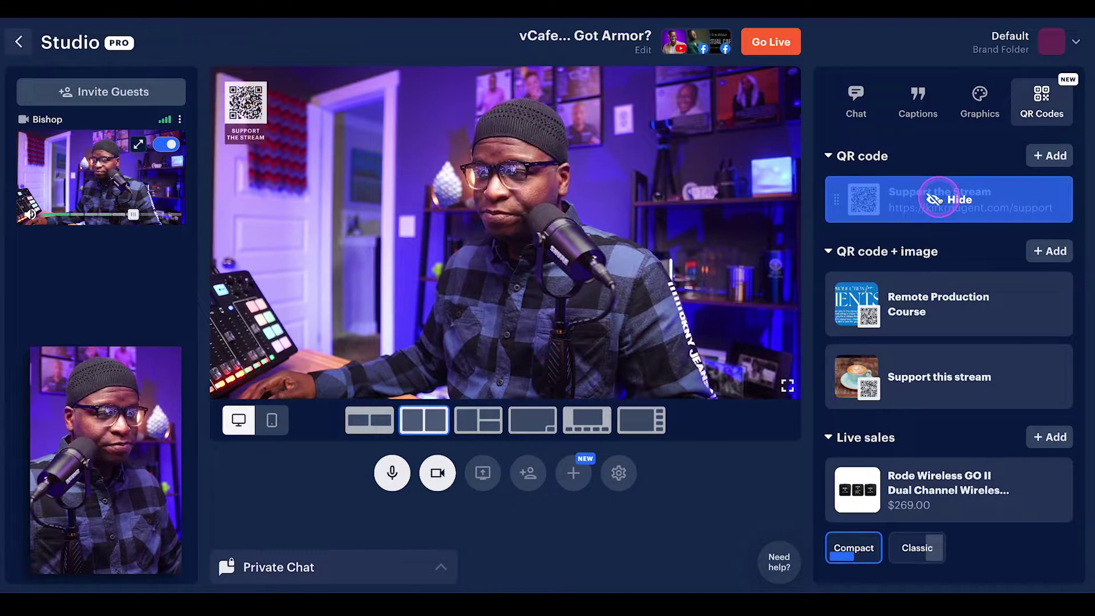
left_click(941, 199)
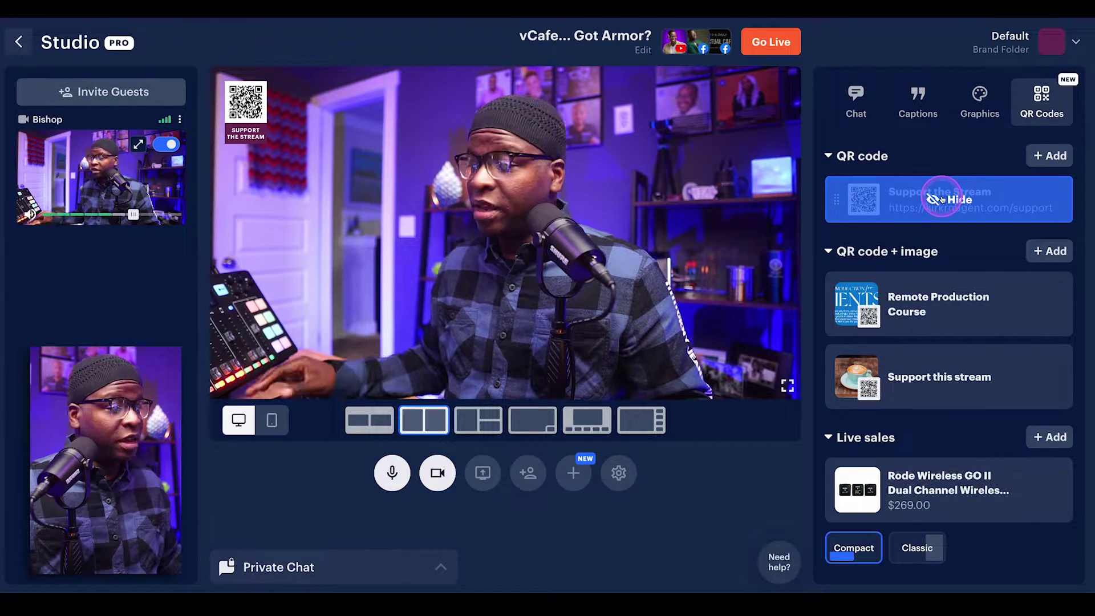
left_click(959, 201)
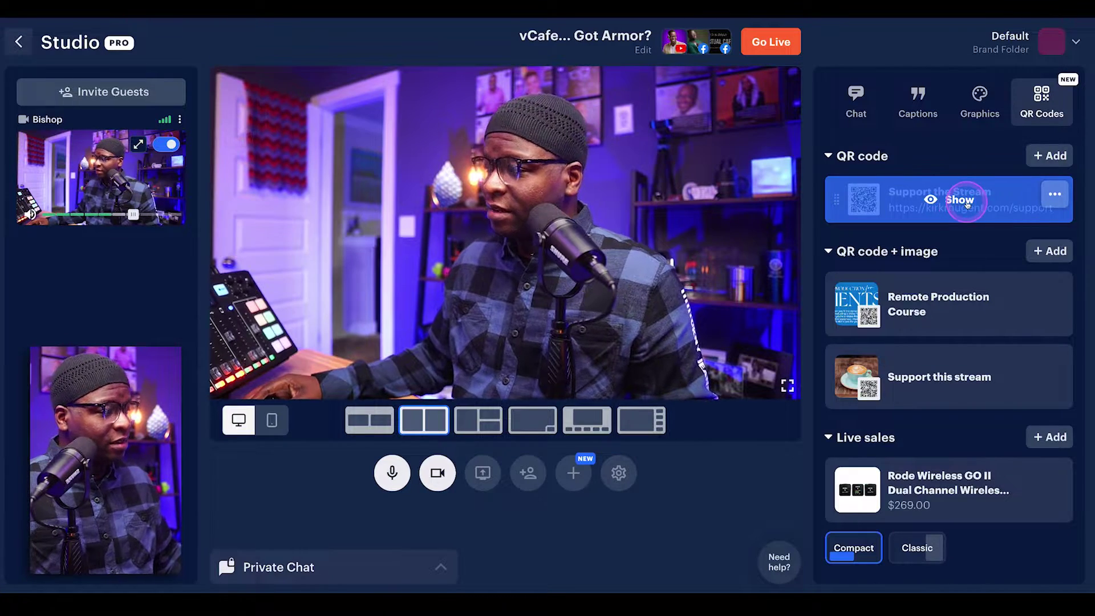
Open the "Support the Stream" QR code's details to check its title, link and title display option, leaving them unedited
left_click(1055, 193)
left_click(1025, 229)
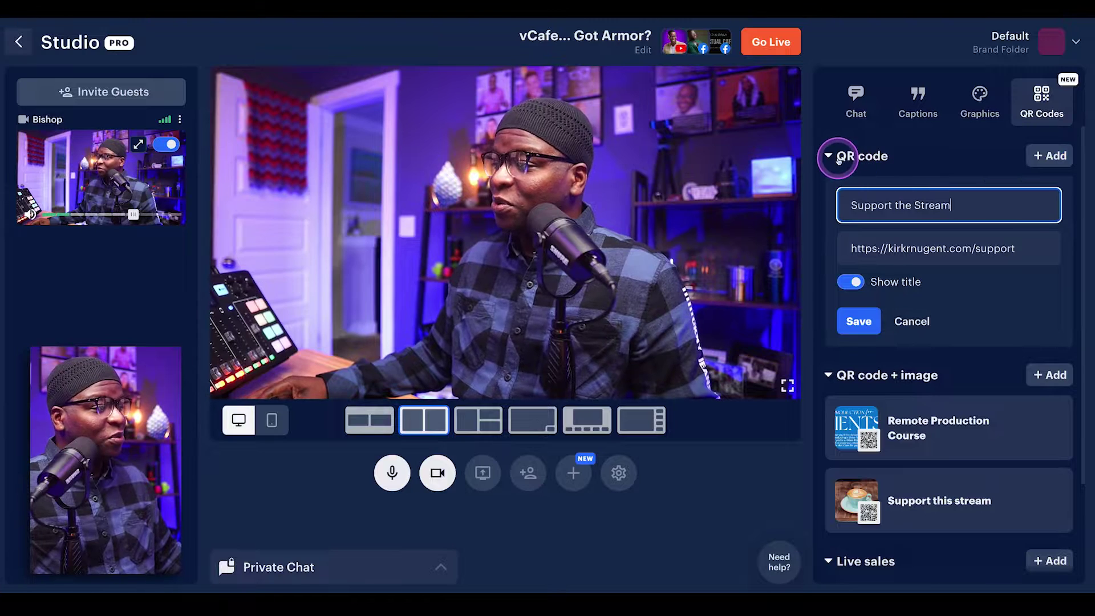
left_click(911, 320)
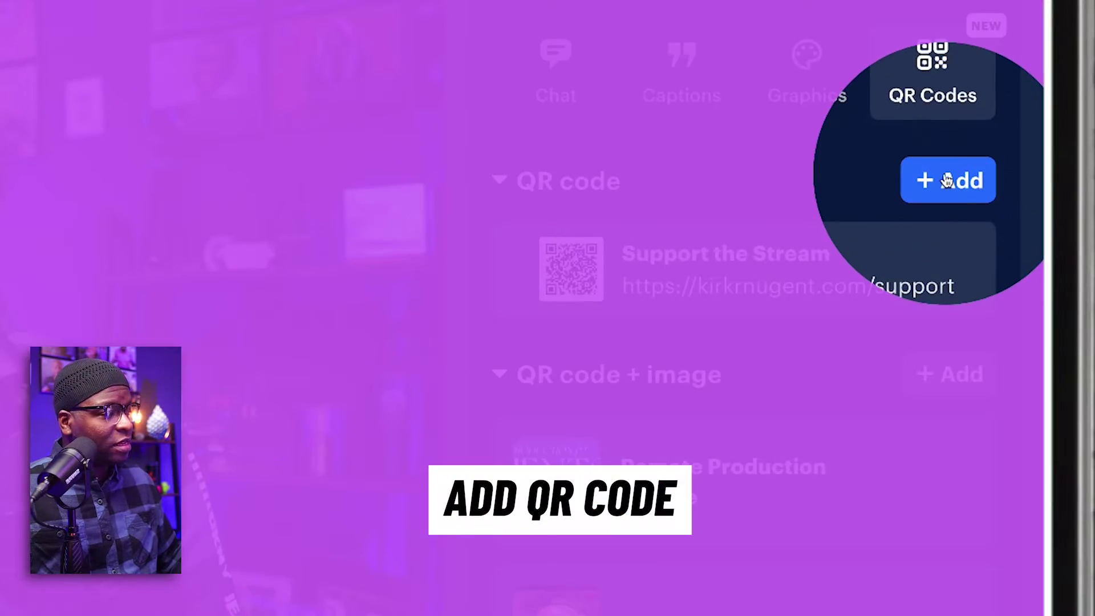
left_click(947, 181)
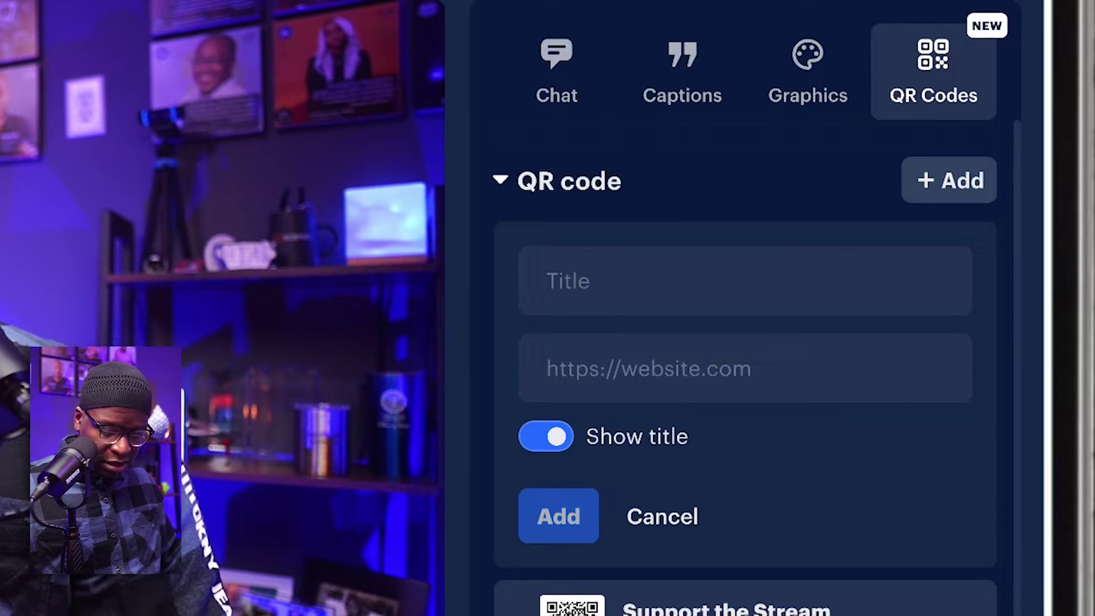
left_click(560, 283)
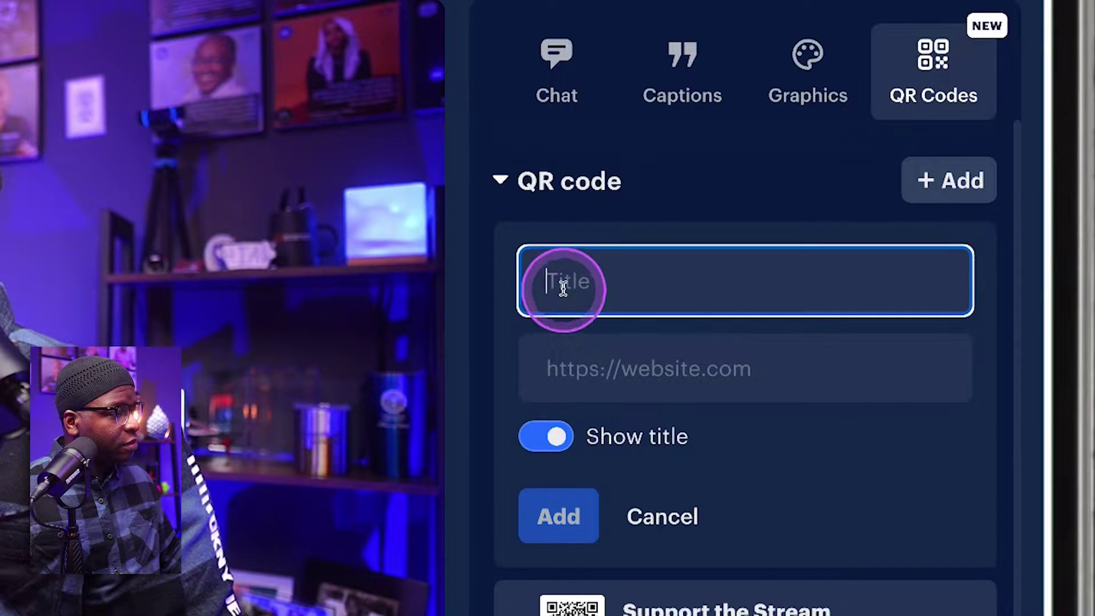
key("Down")
key("Down")
key("Return")
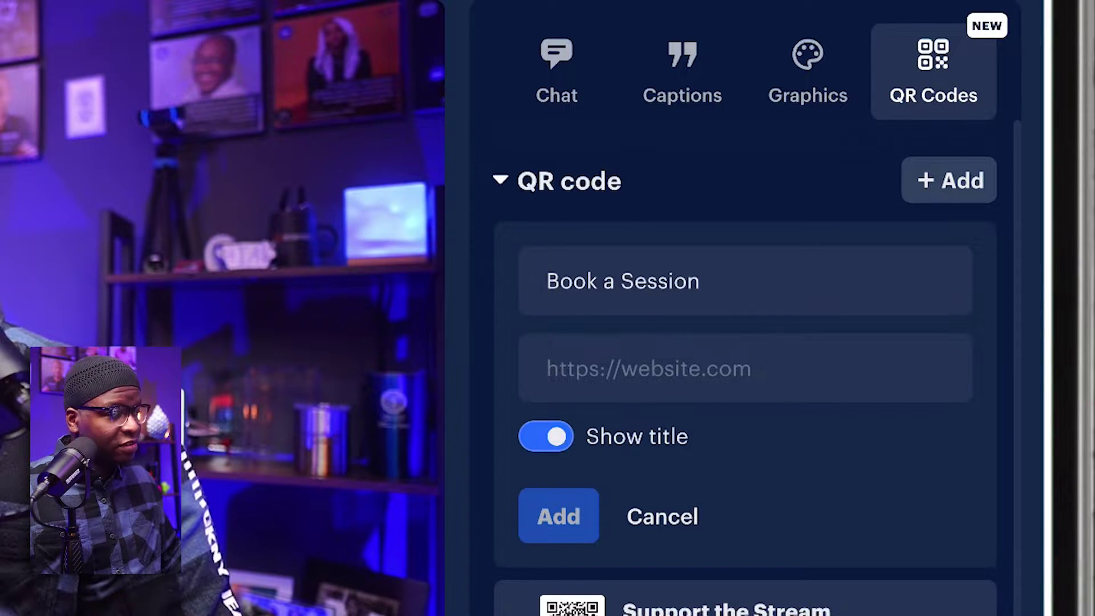
left_click(602, 372)
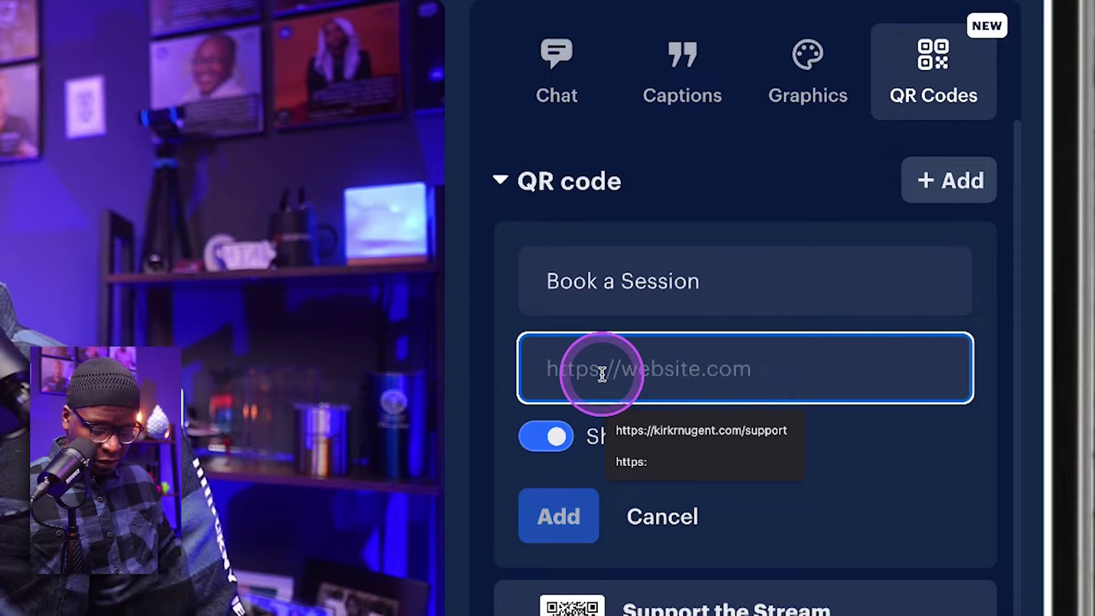
type("https://kirkrnugent.live/bookme")
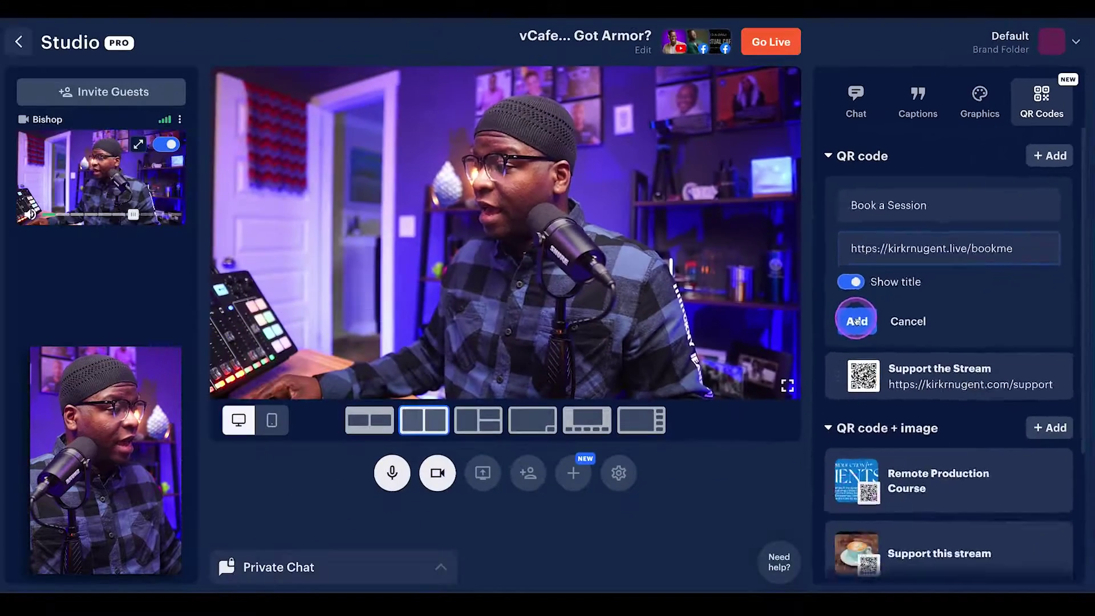
left_click(857, 321)
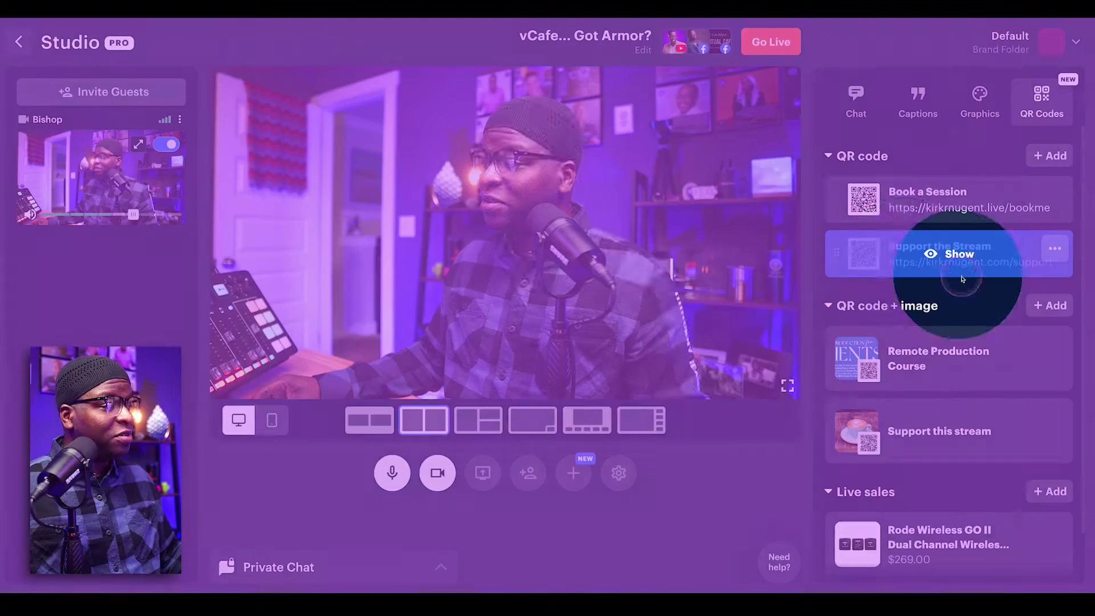
Show the "Book a Session" QR code on the stream in place of "Support the Stream" and check it in both orientations
left_click(947, 254)
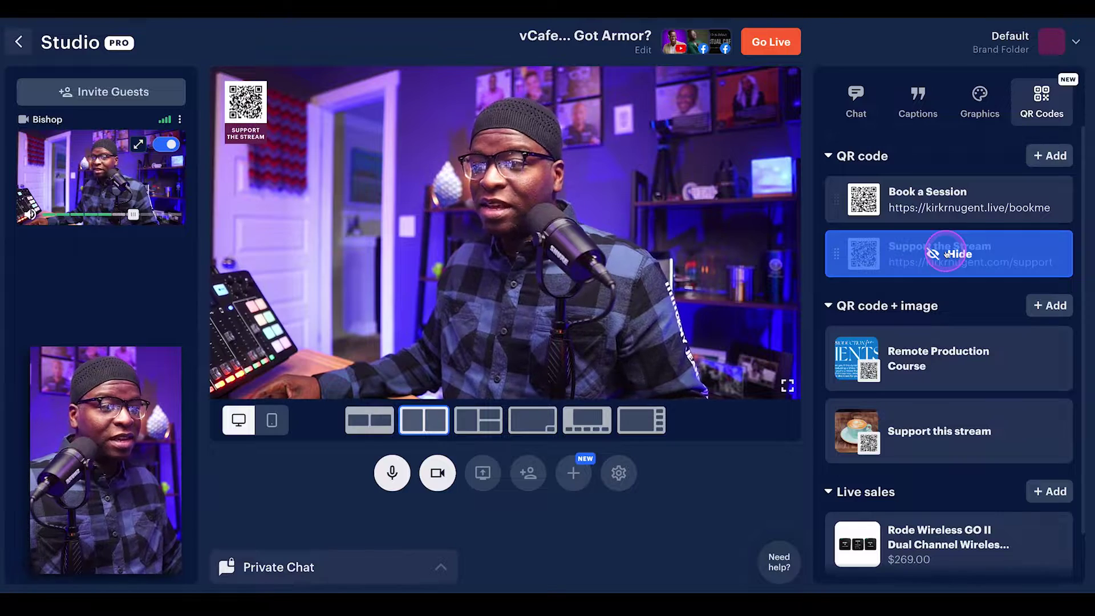
left_click(951, 206)
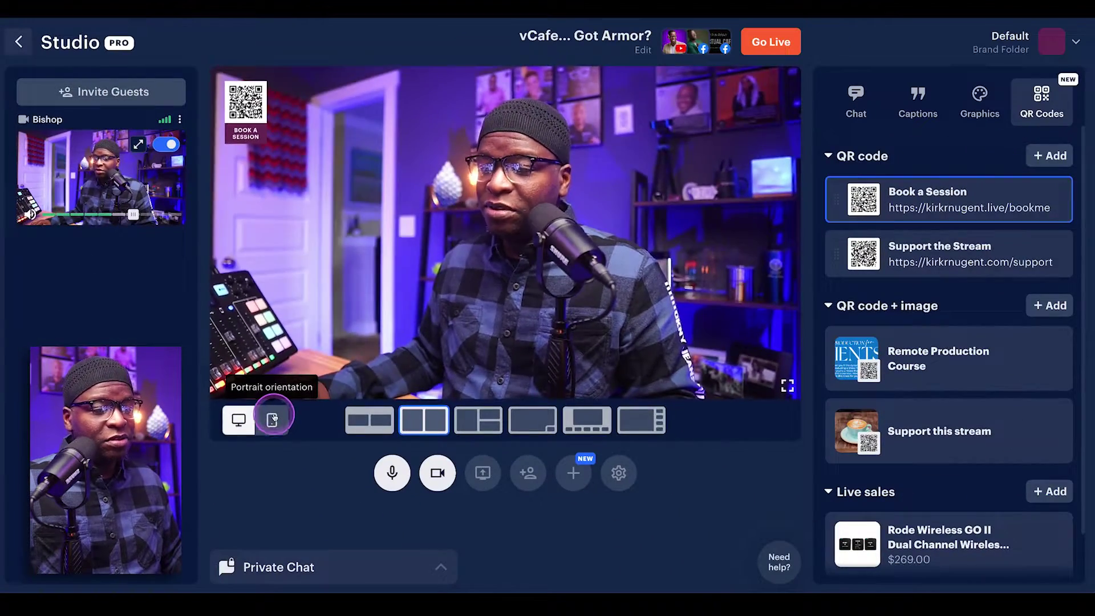
left_click(272, 420)
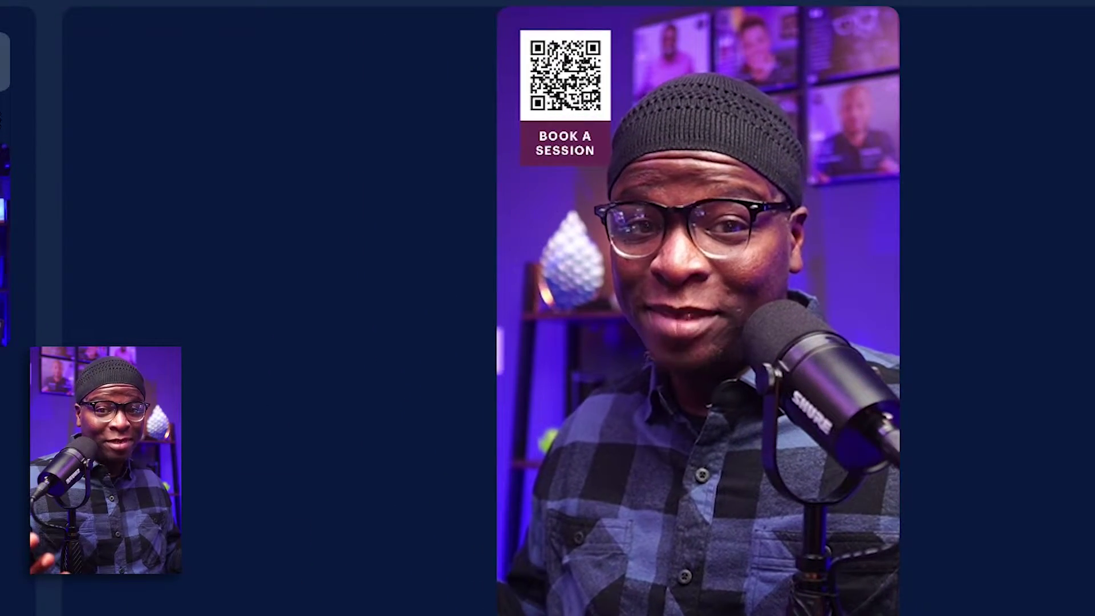
left_click(240, 421)
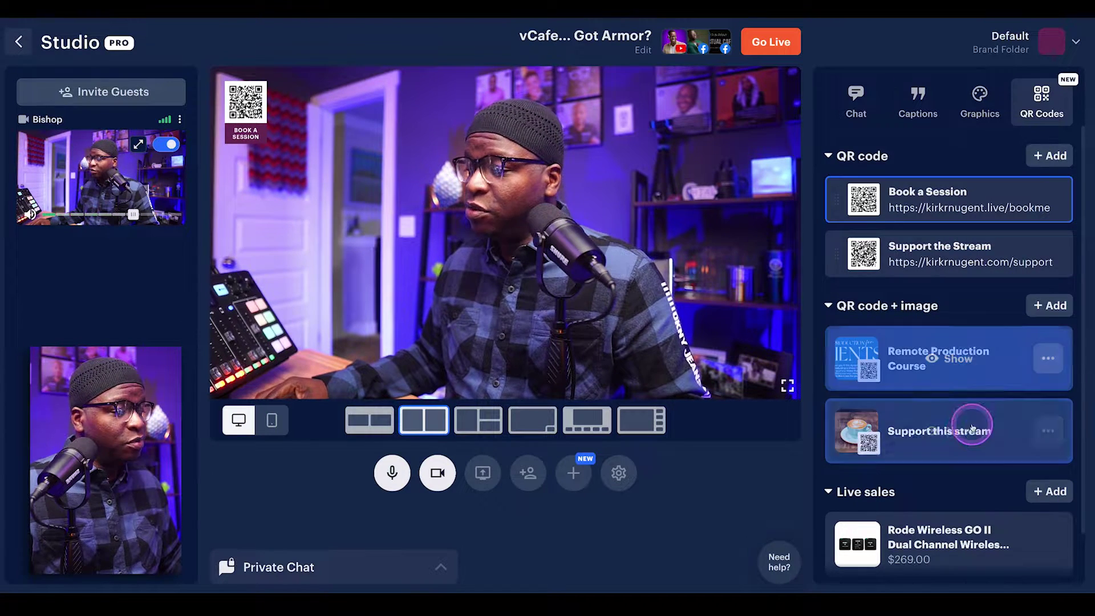
Show the "Support this stream" QR code with image on the stream and hide it again
mouse_move(969, 433)
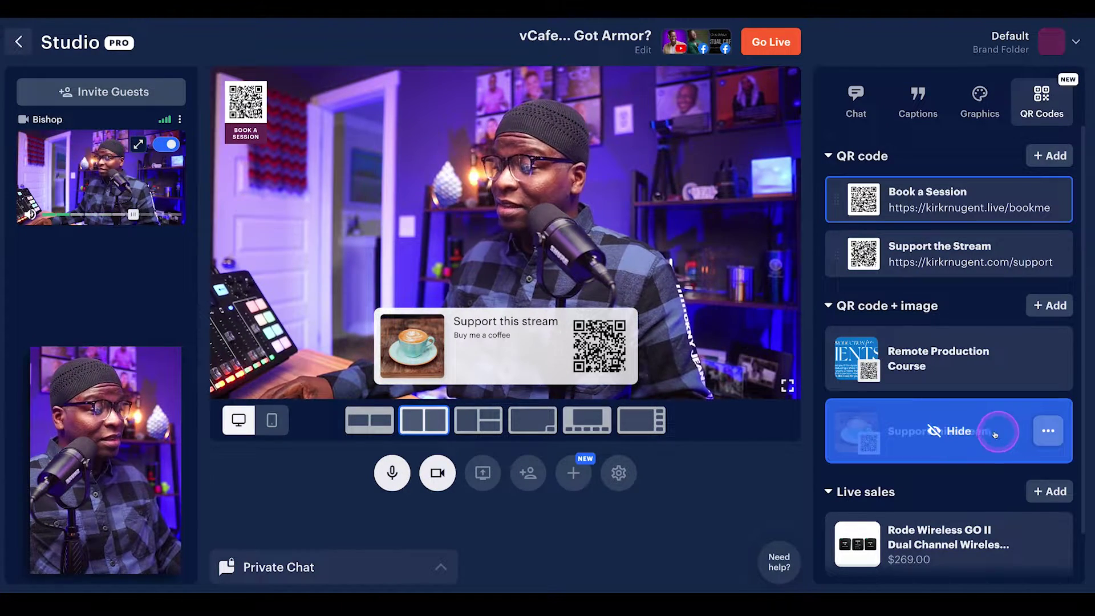
left_click(979, 437)
Review and save the "Support this stream" card with its existing link, texts and image, and show it on the stream
left_click(1049, 430)
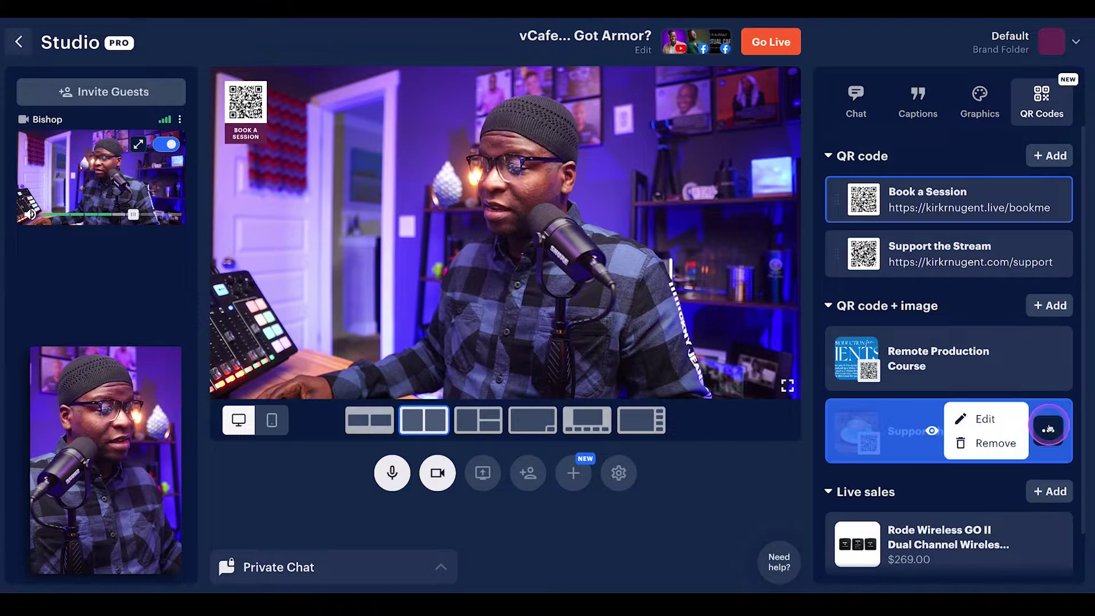
left_click(979, 418)
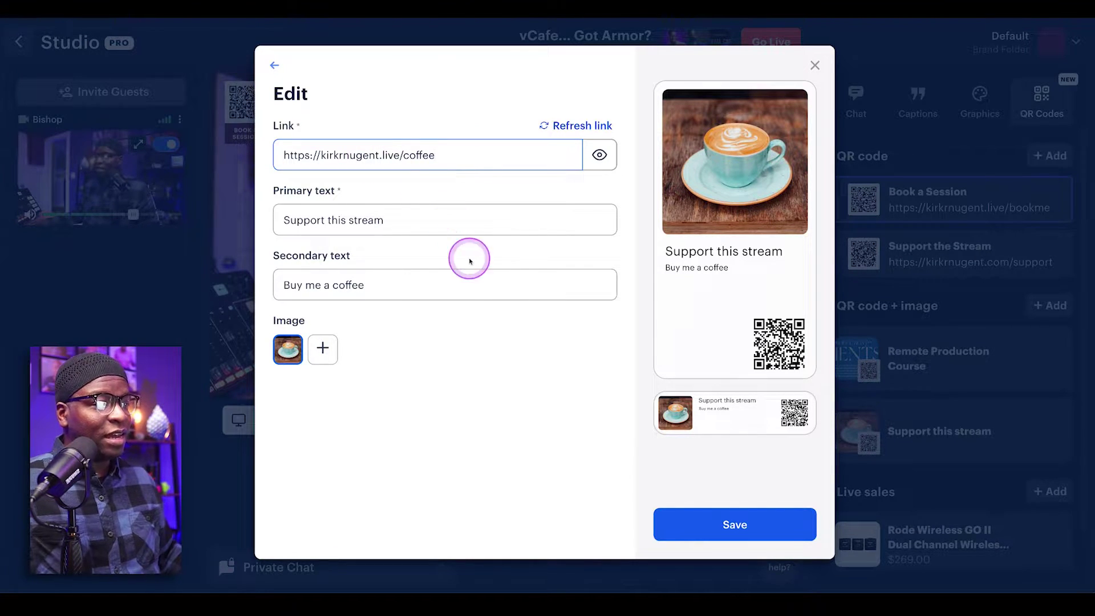
left_click(734, 521)
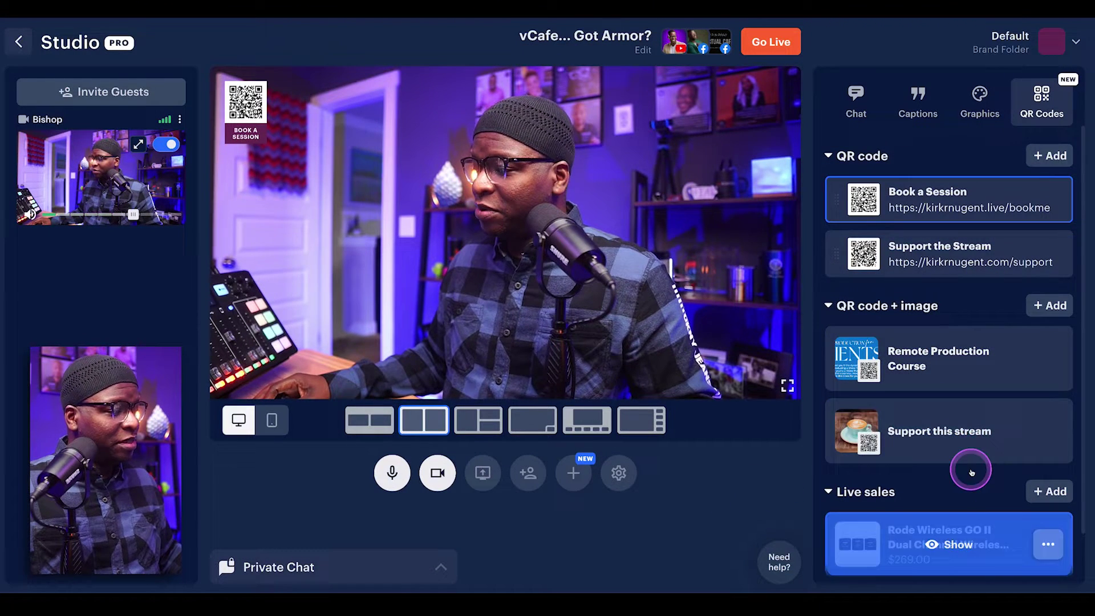
mouse_move(961, 430)
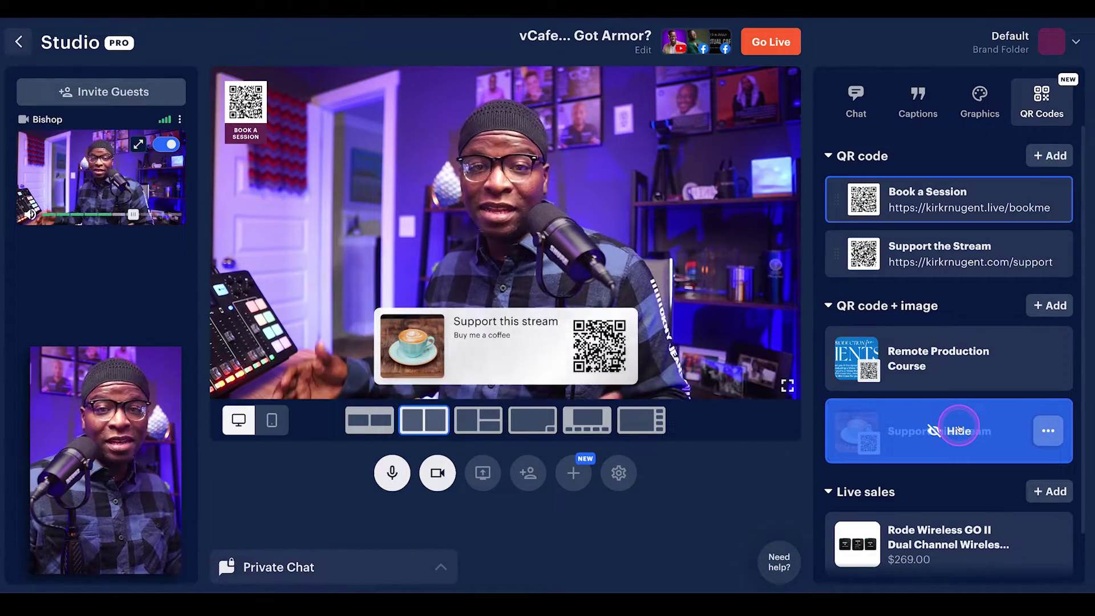
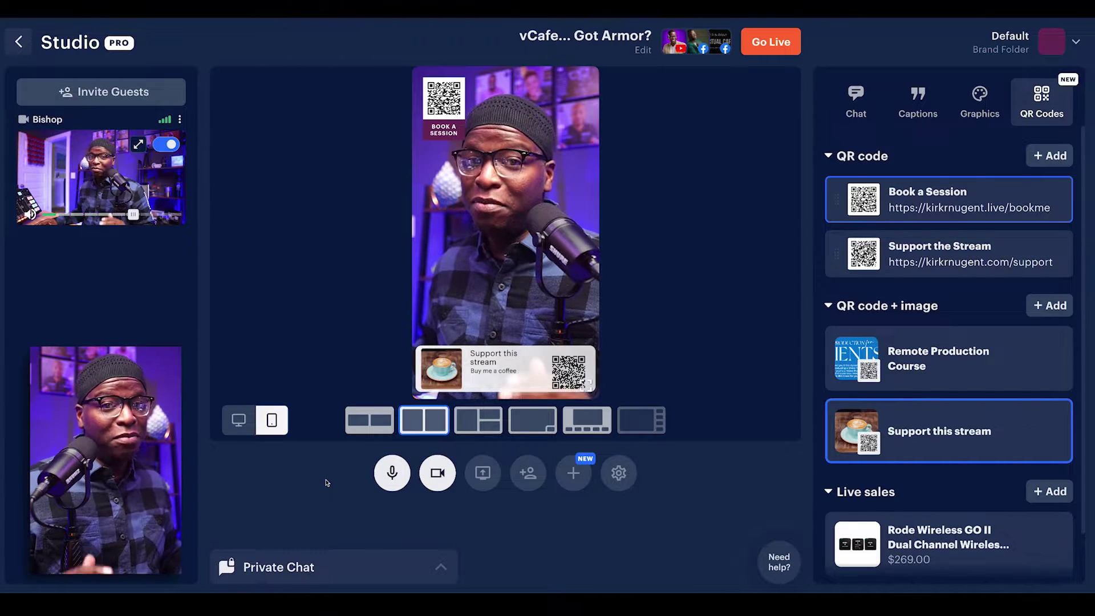
Switch the stream preview back to landscape orientation and hide the "Support this stream" card
left_click(323, 481)
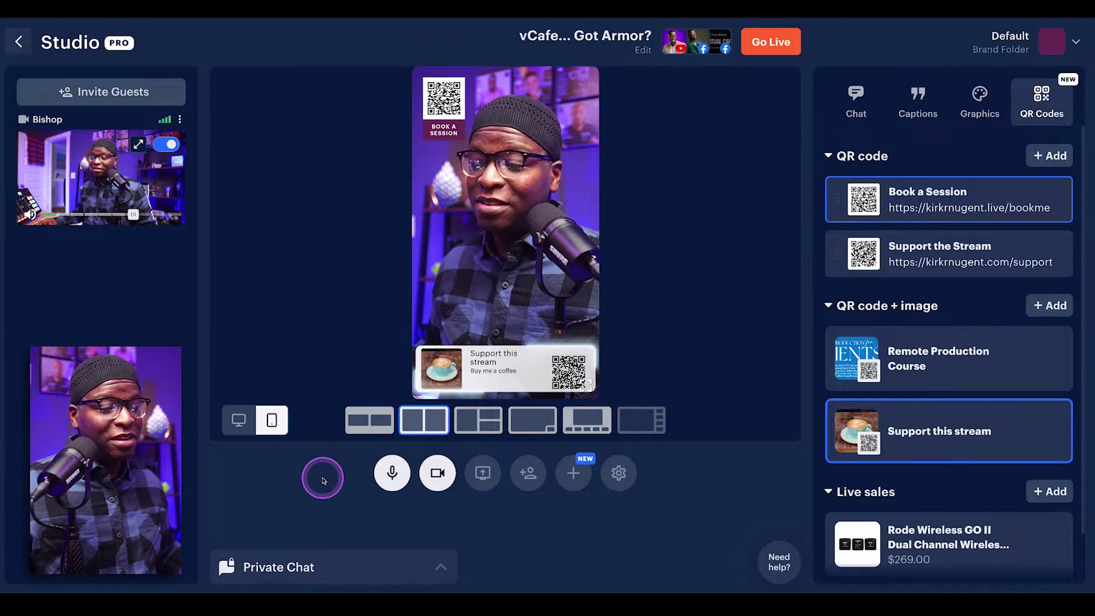
left_click(238, 420)
left_click(948, 433)
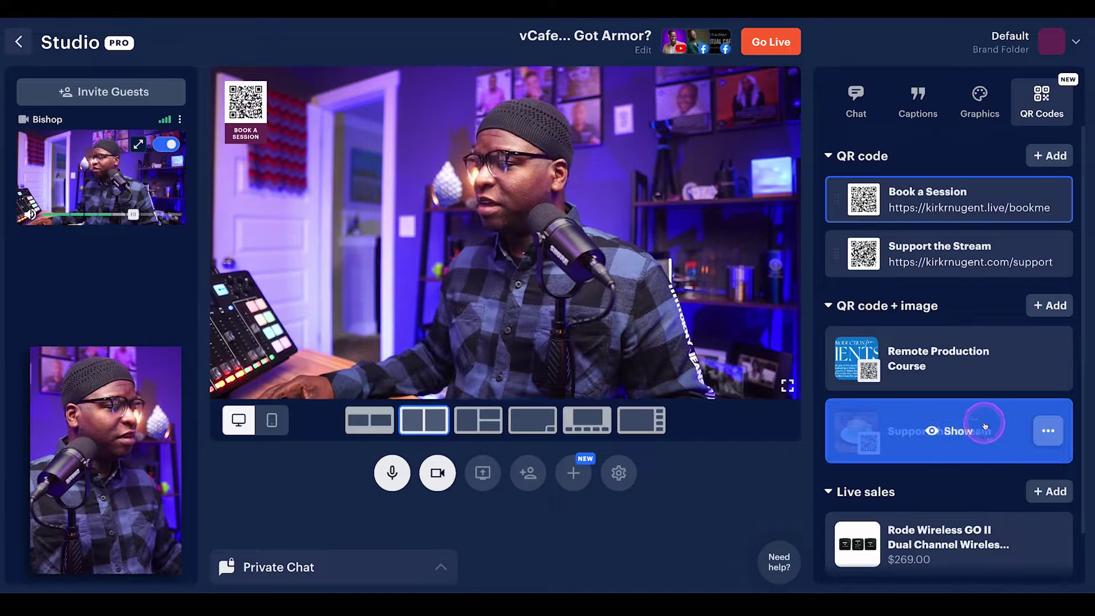
left_click(1049, 306)
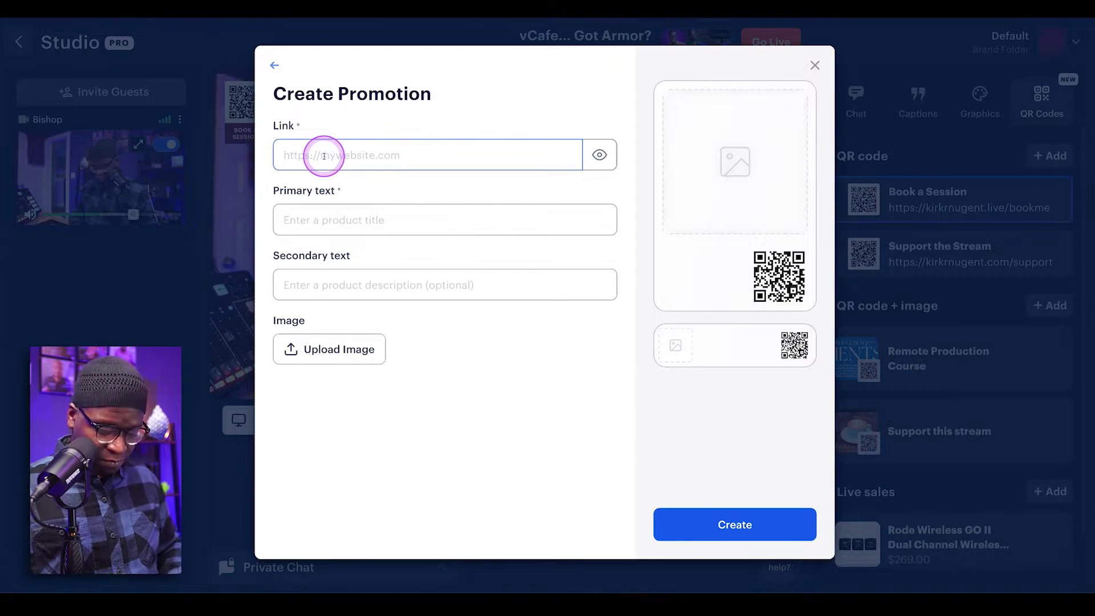
type("https://www.kirkrnugent.com/offers/JesFQNuy/checkout")
left_click(323, 218)
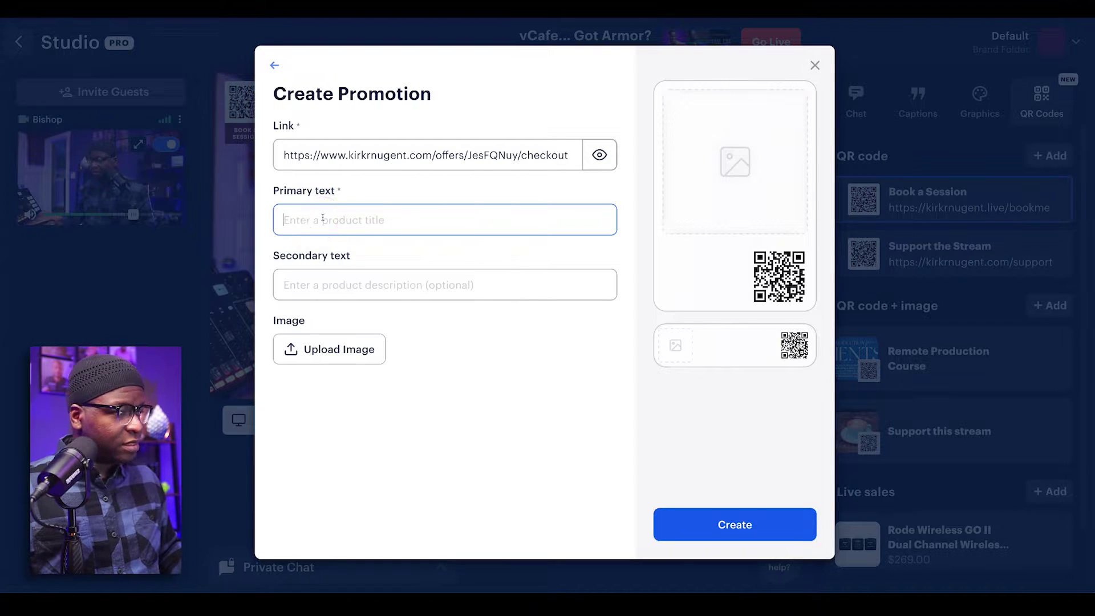
type("Course Creation Online")
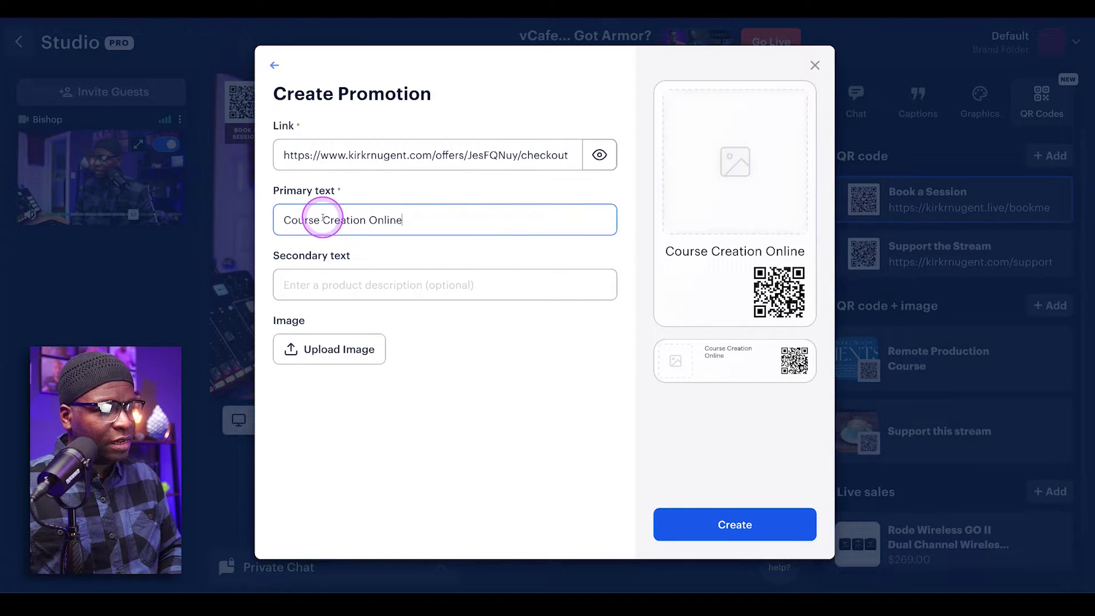
key("Tab")
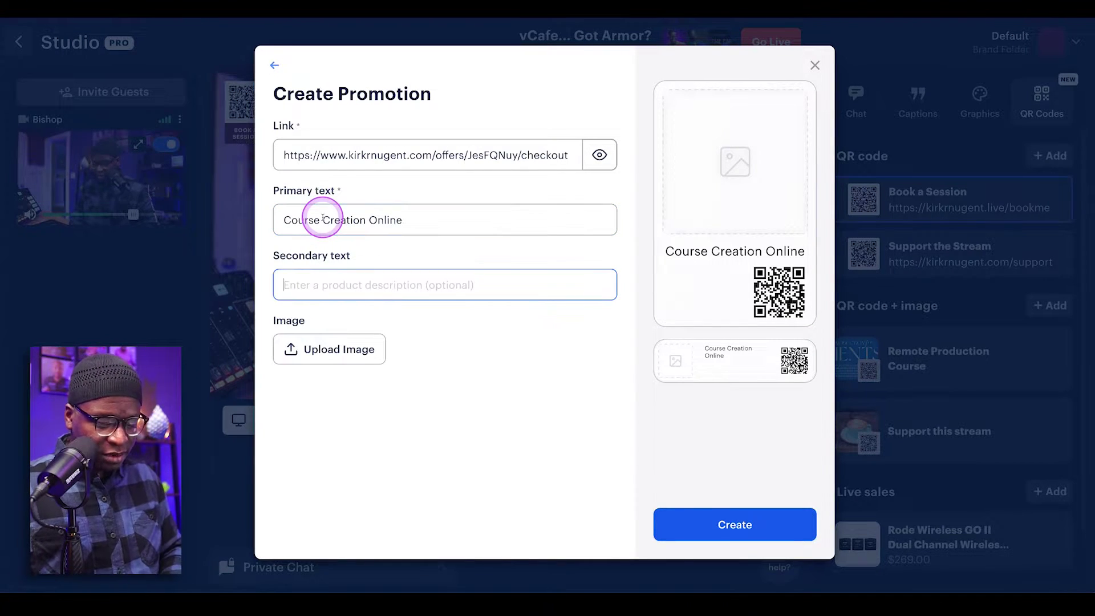
type("8")
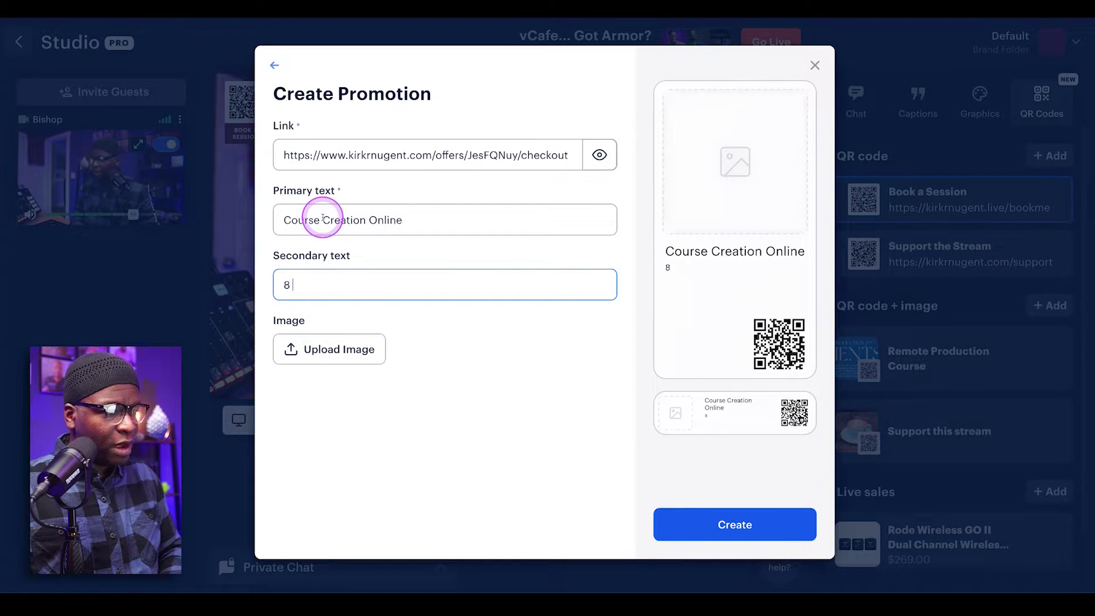
type(" Modules")
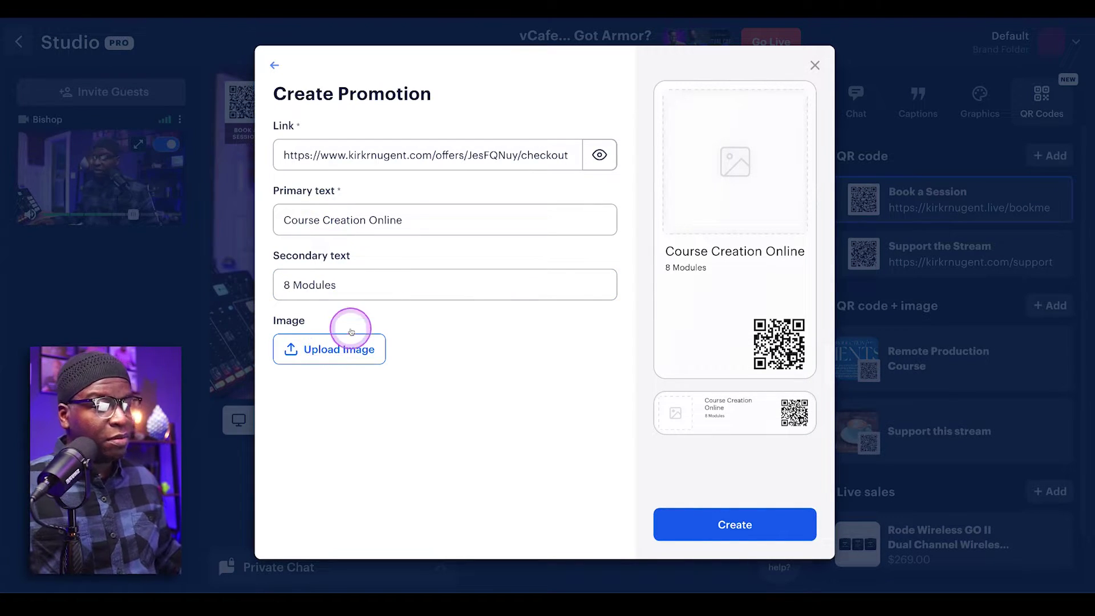
Upload the "Course Creation in Kajabi" image to the promotion and create it
left_click(351, 331)
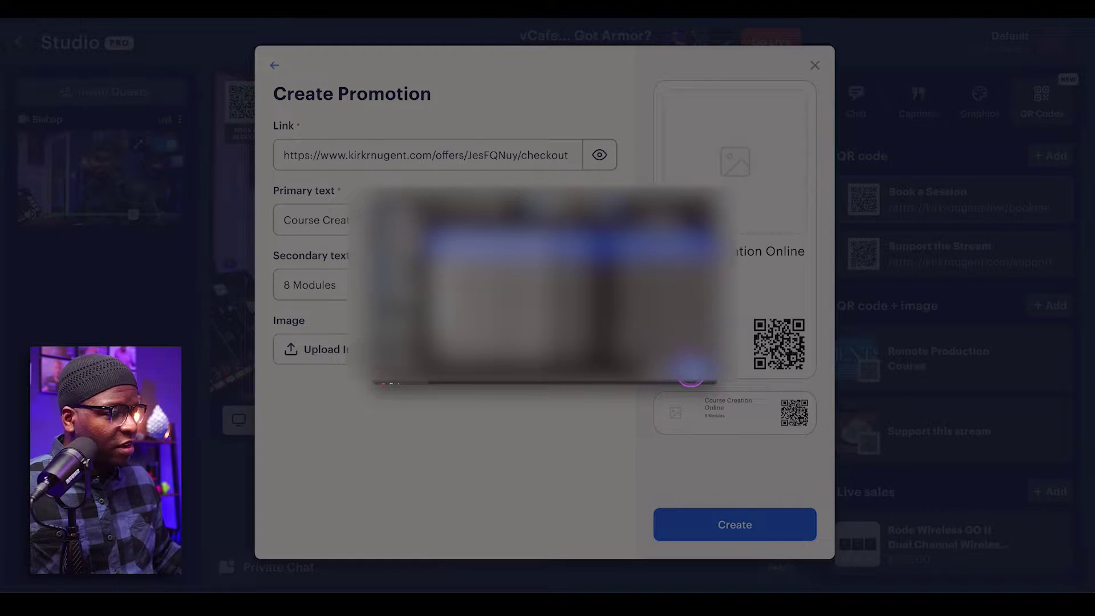
left_click(690, 373)
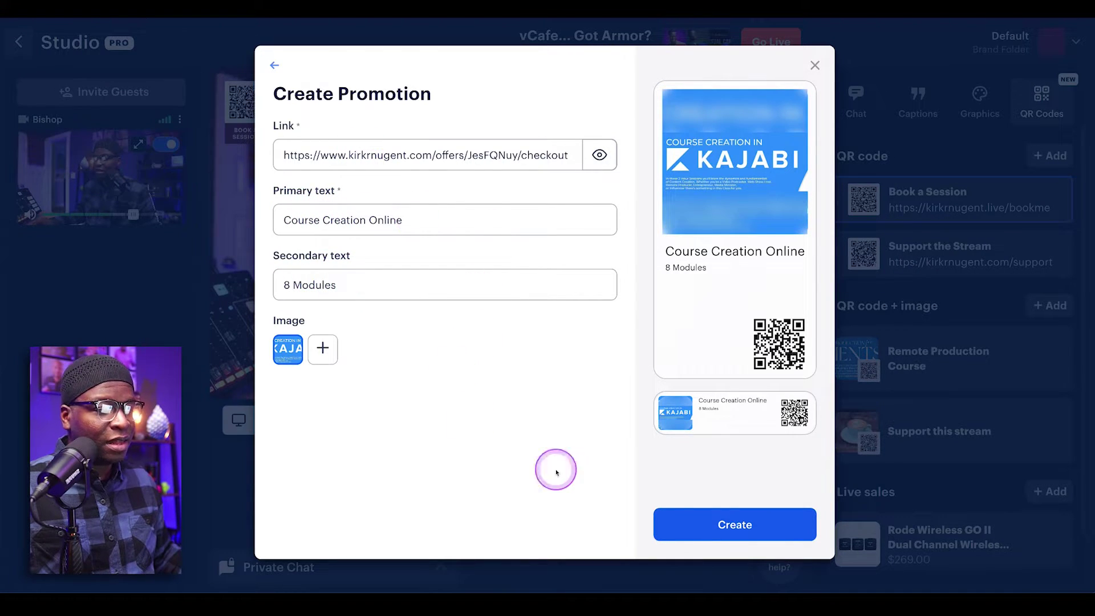
left_click(731, 522)
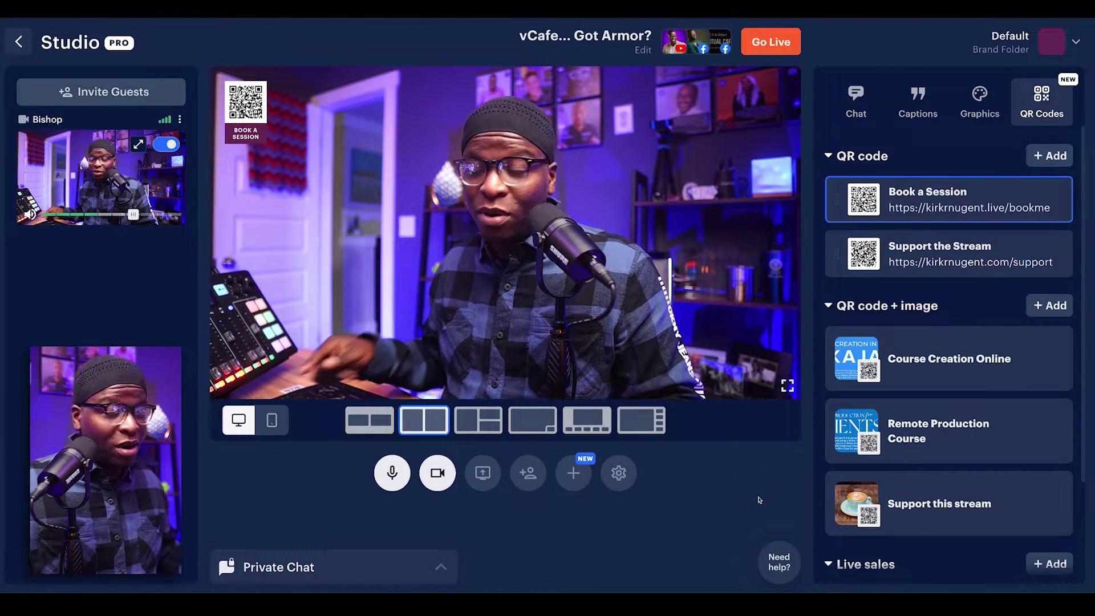
Show the "Course Creation Online" card on the stream and switch the preview to portrait orientation
left_click(940, 368)
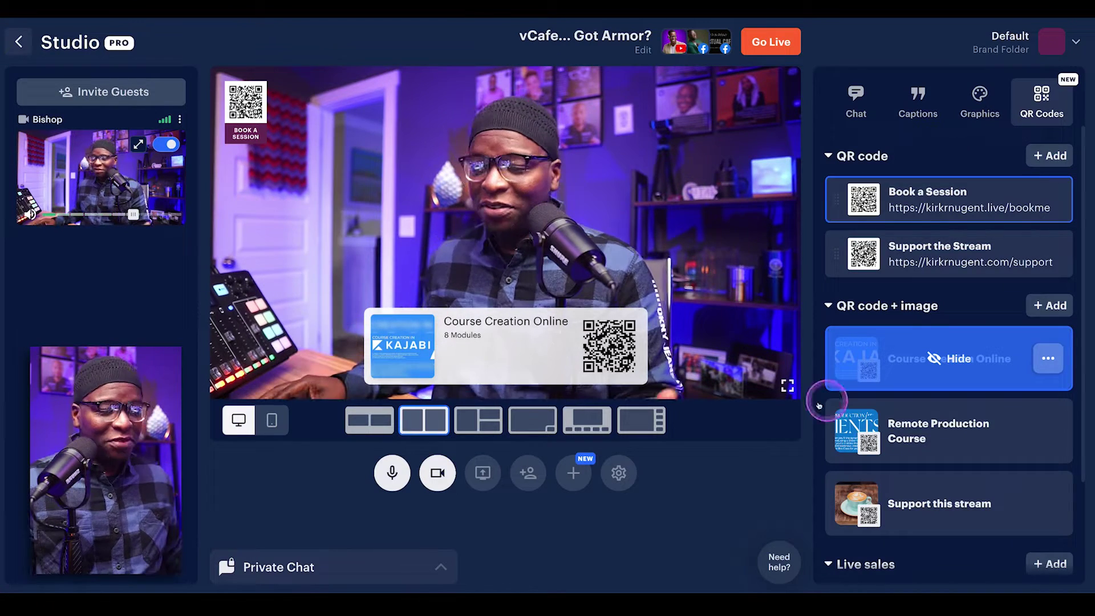
left_click(273, 422)
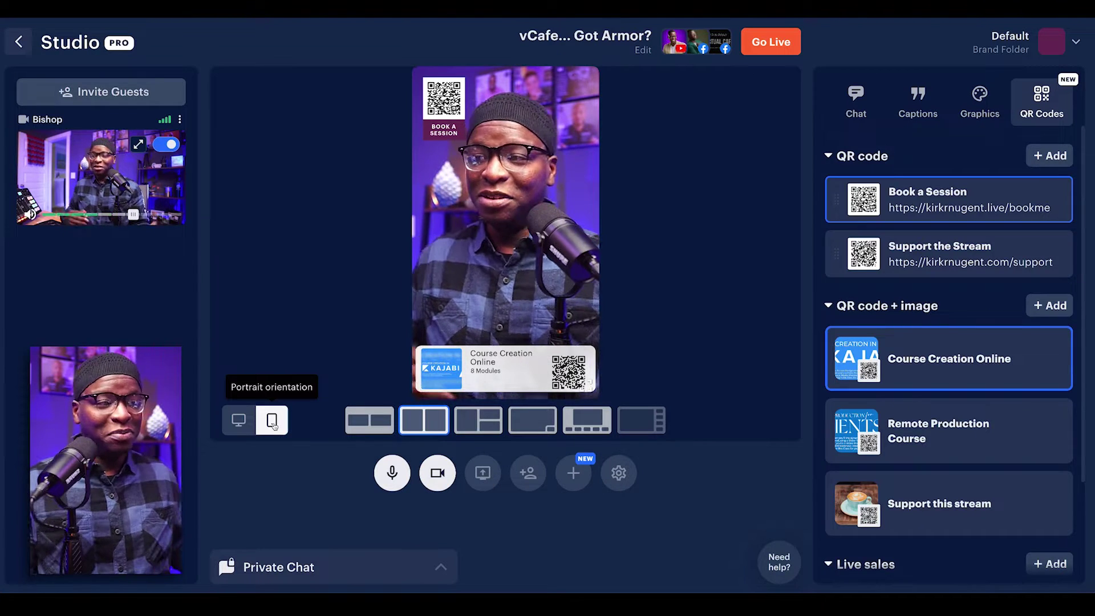
Hide the "Book a Session" QR code, toggle the sample chat message on and off the stream, and return to the QR codes
mouse_move(934, 199)
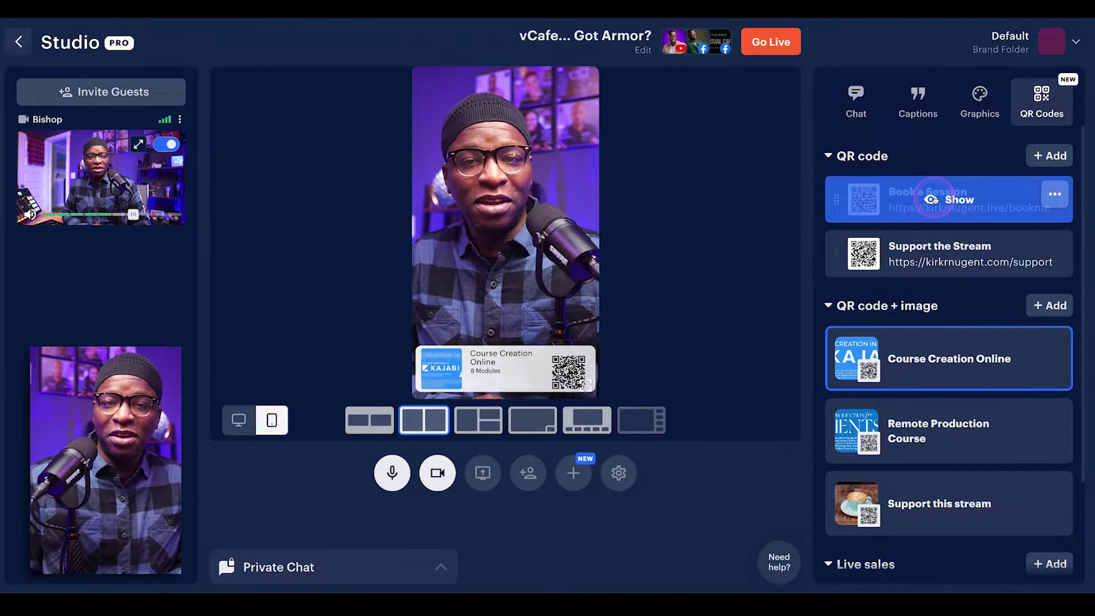
left_click(919, 103)
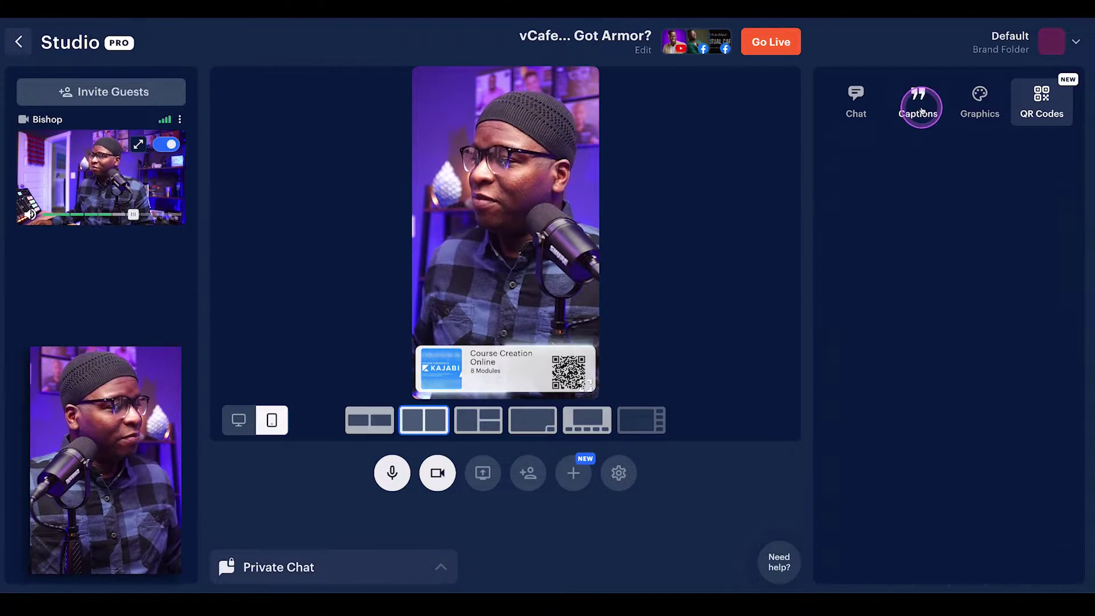
left_click(856, 103)
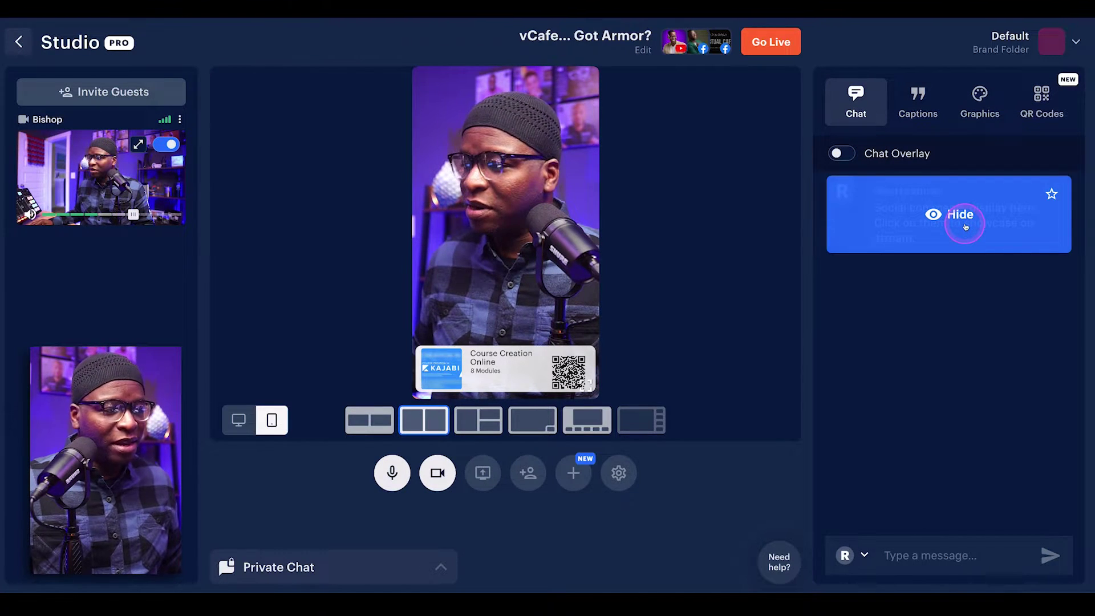
left_click(966, 227)
left_click(966, 228)
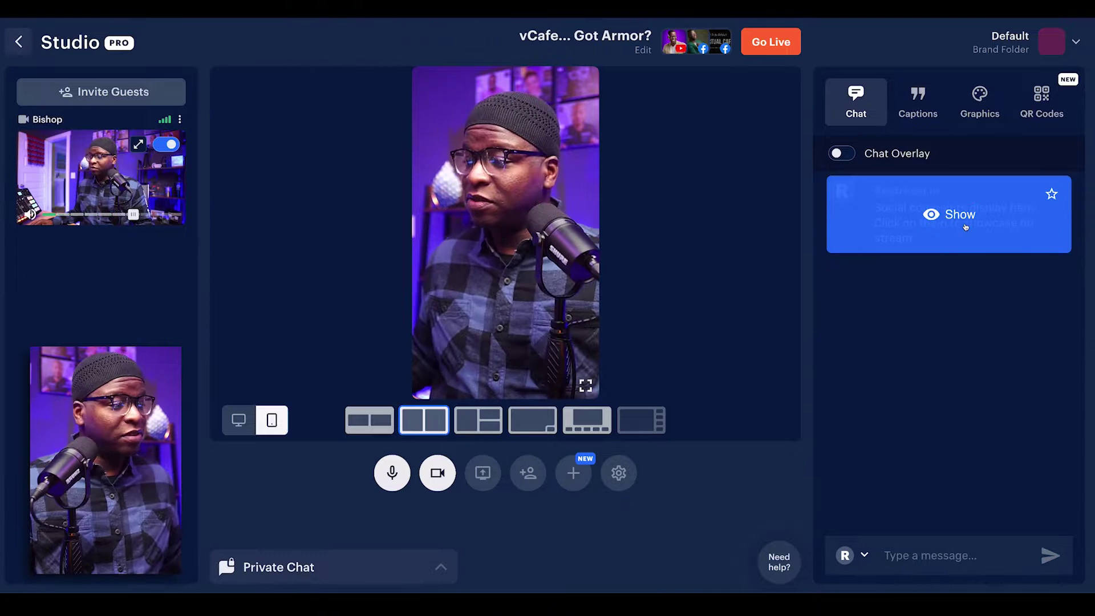
left_click(1040, 105)
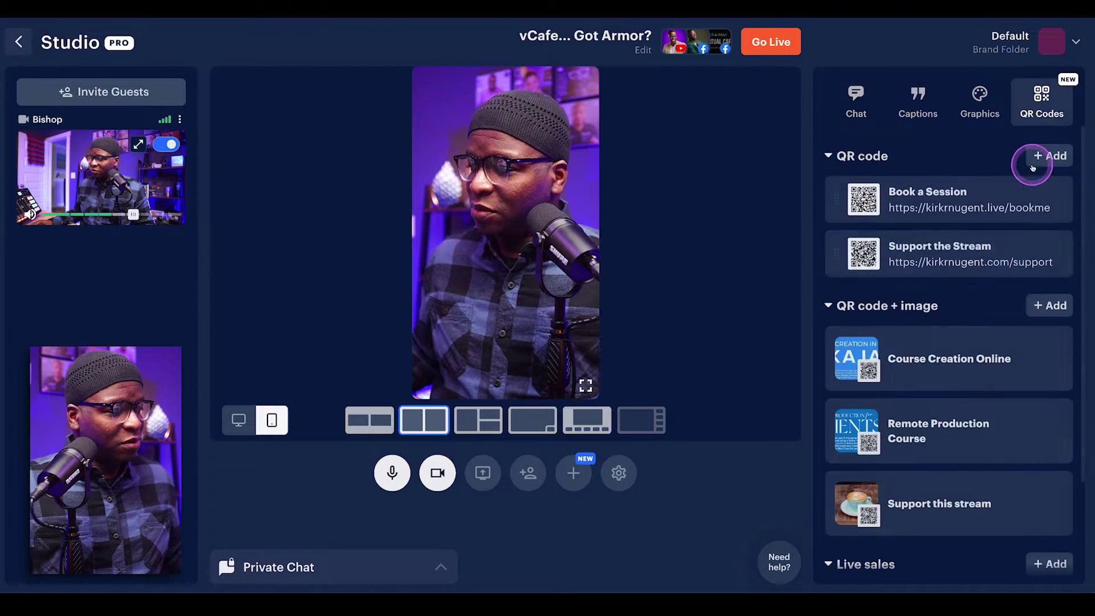
Show the "Remote Production Course" card on the stream and switch the preview to landscape orientation
mouse_move(942, 432)
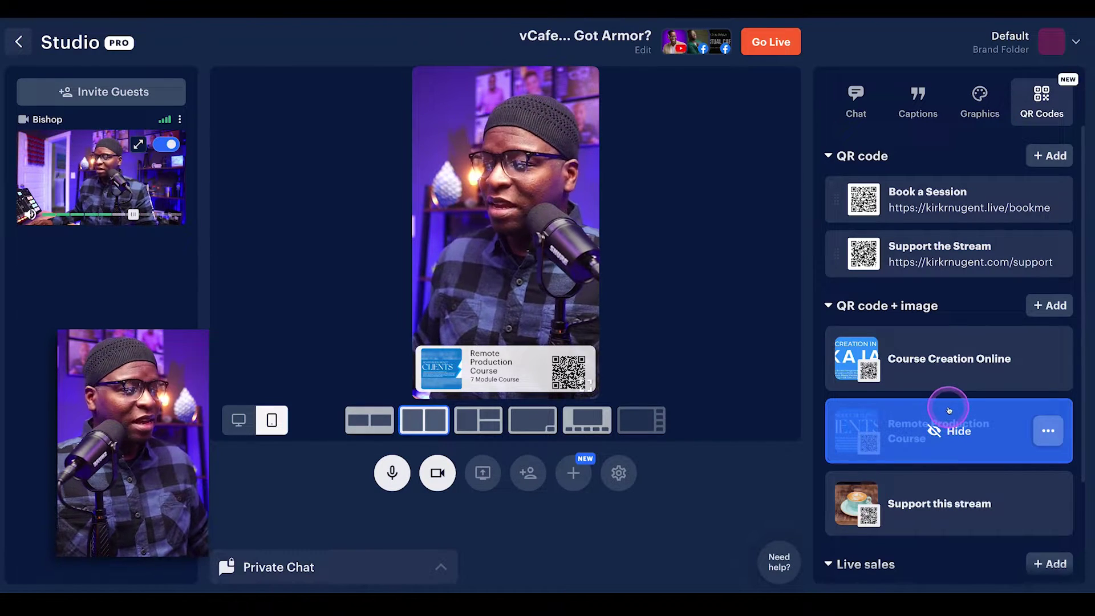
scroll(949, 410, "down", 2)
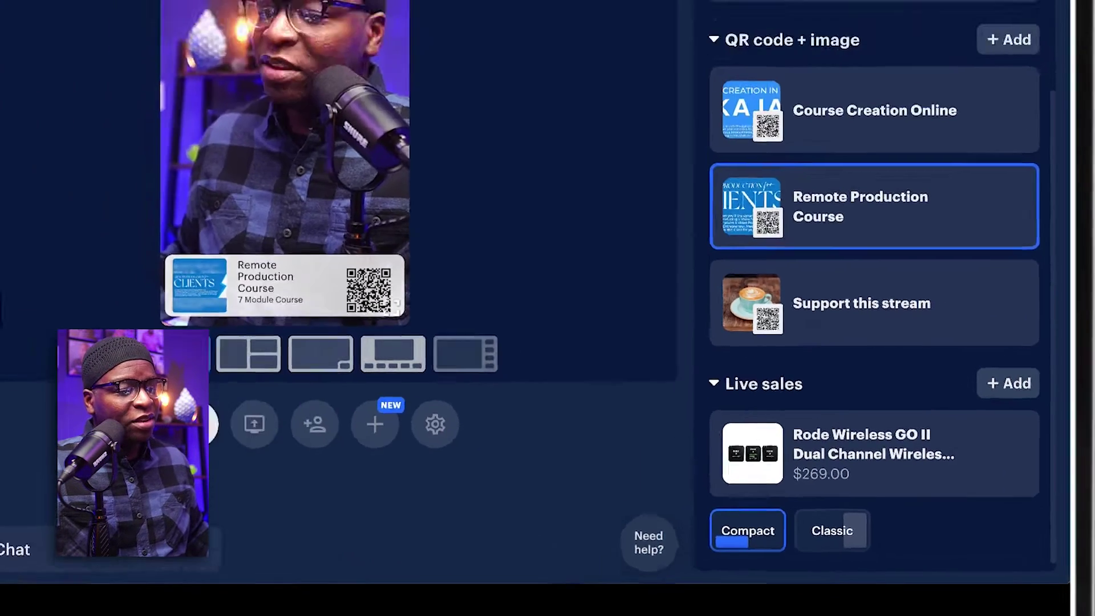
left_click(588, 345)
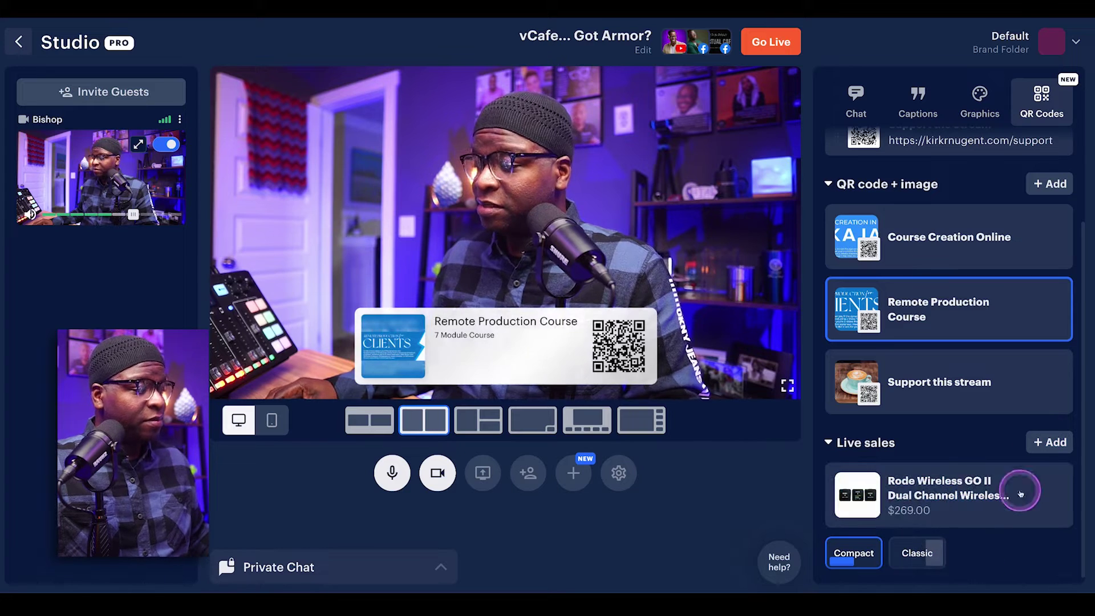
Add the Shure MV7X XLR Podcast Microphone from the connected Amazon store to the live sales products
left_click(1047, 443)
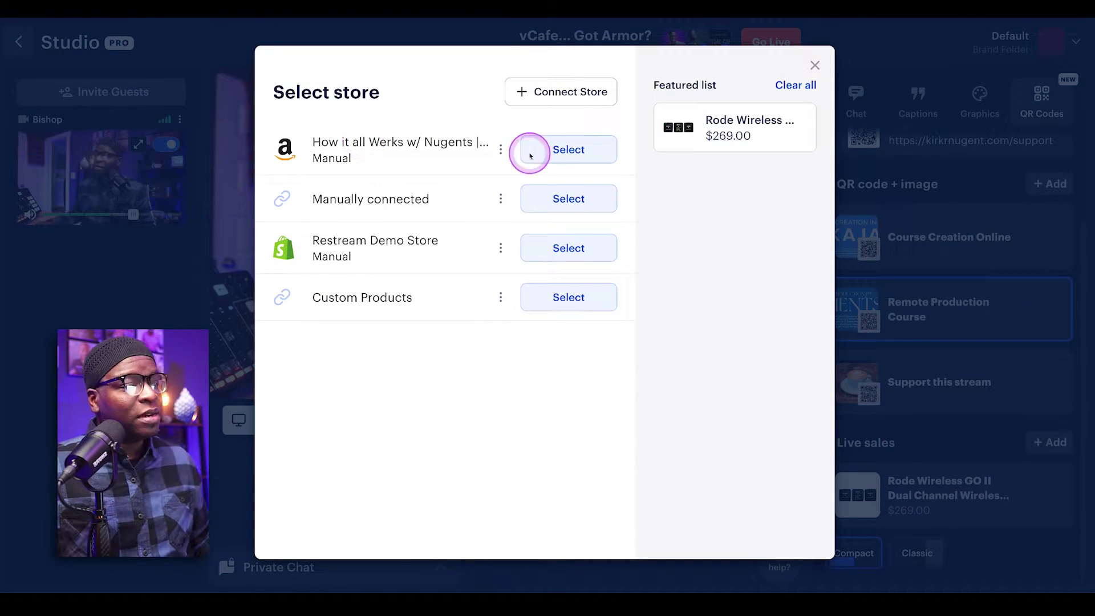
left_click(558, 150)
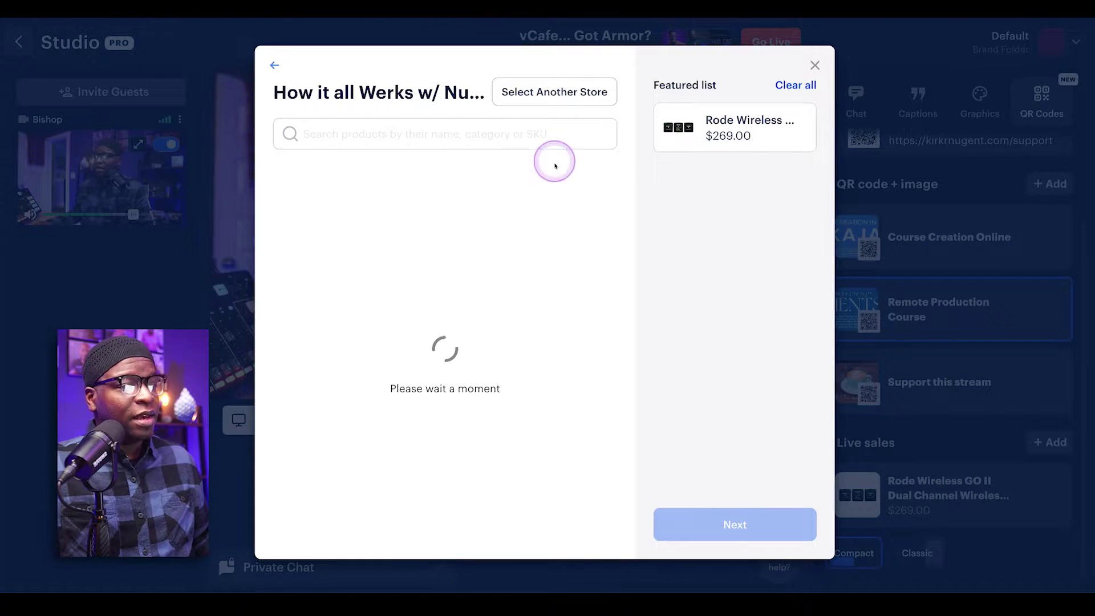
scroll(560, 223, "down", 5)
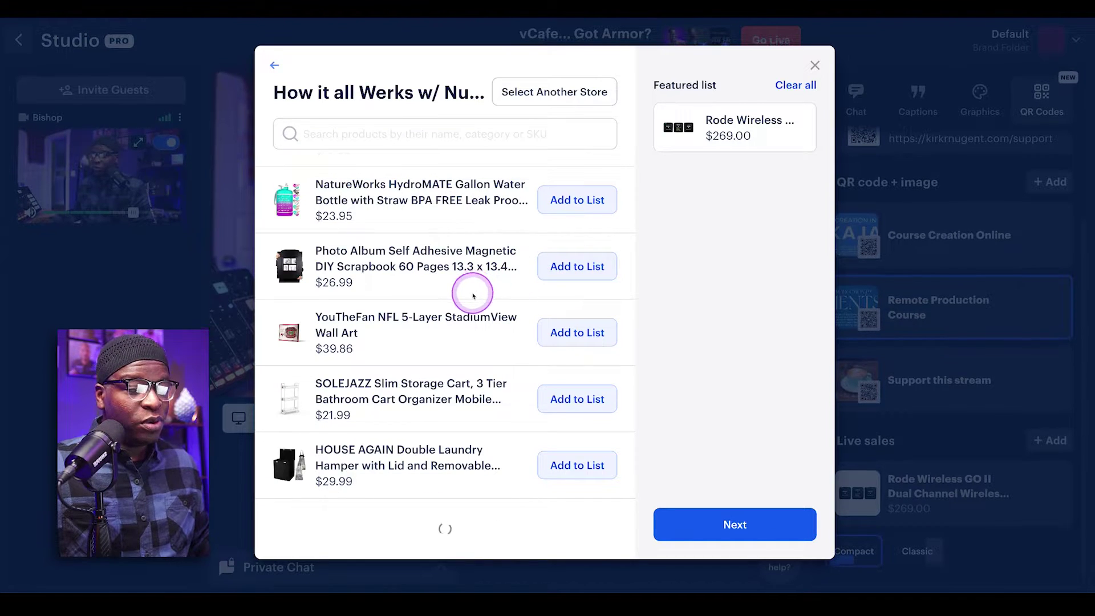
scroll(472, 286, "down", 8)
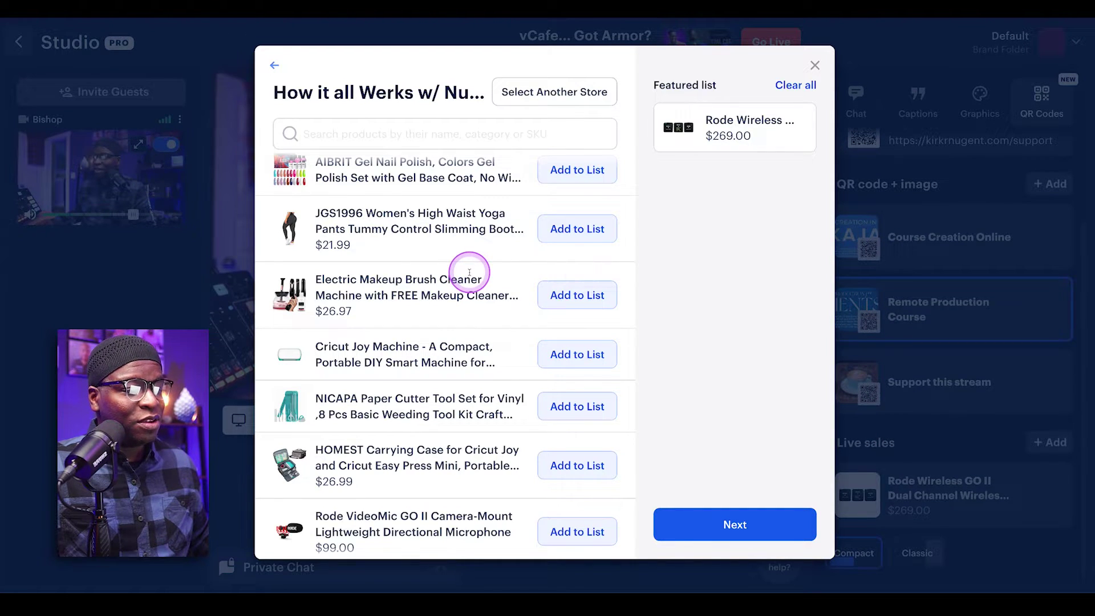
scroll(467, 274, "down", 15)
left_click(576, 394)
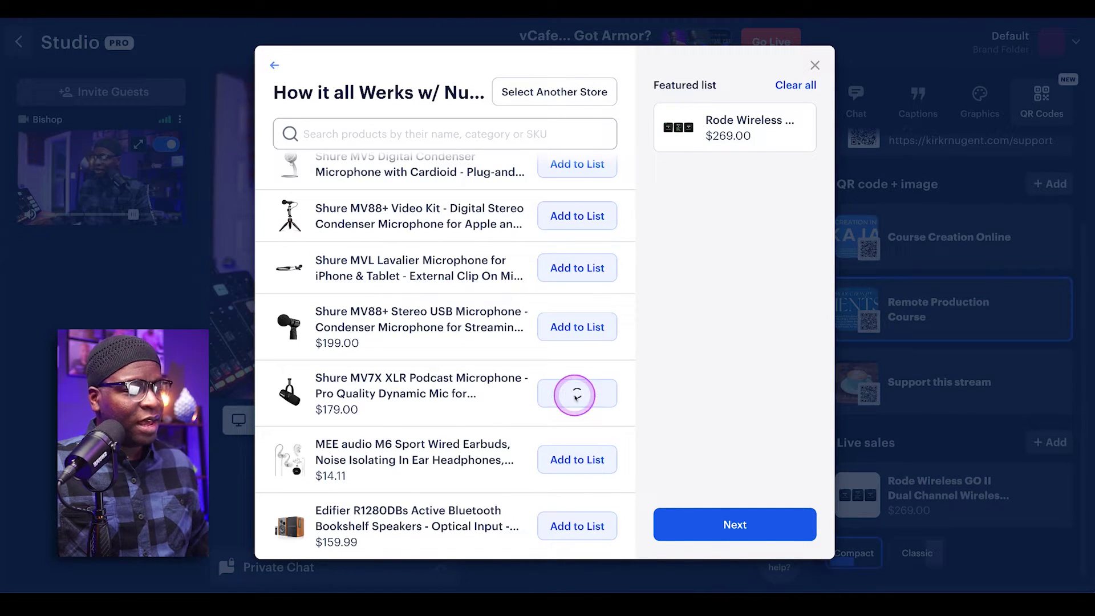
left_click(752, 520)
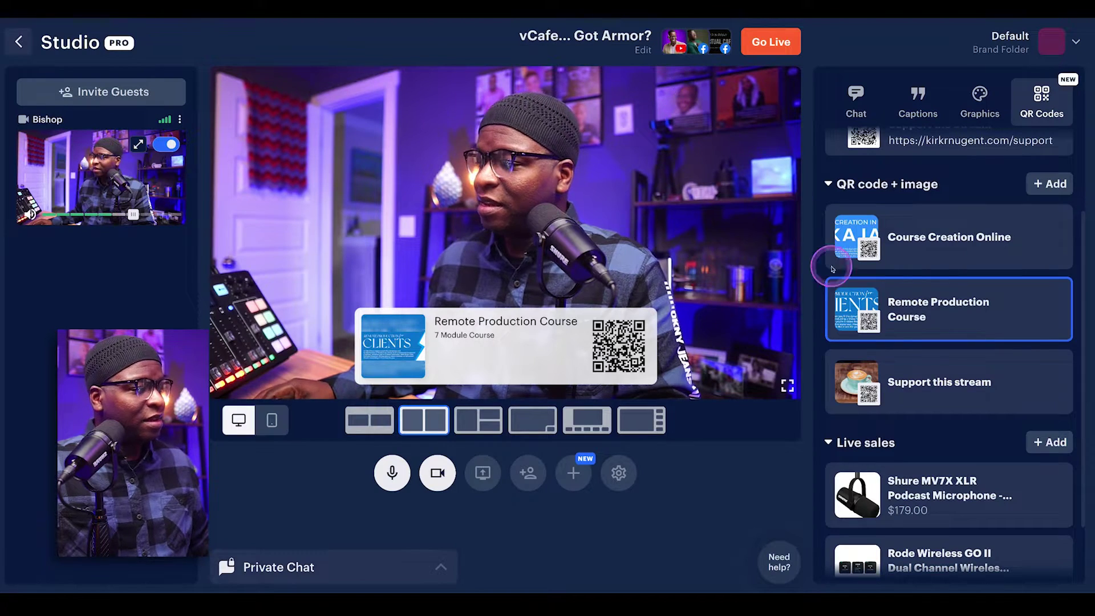
Show the Shure MV7X product card on the stream together with the "Book a Session" QR code
mouse_move(937, 362)
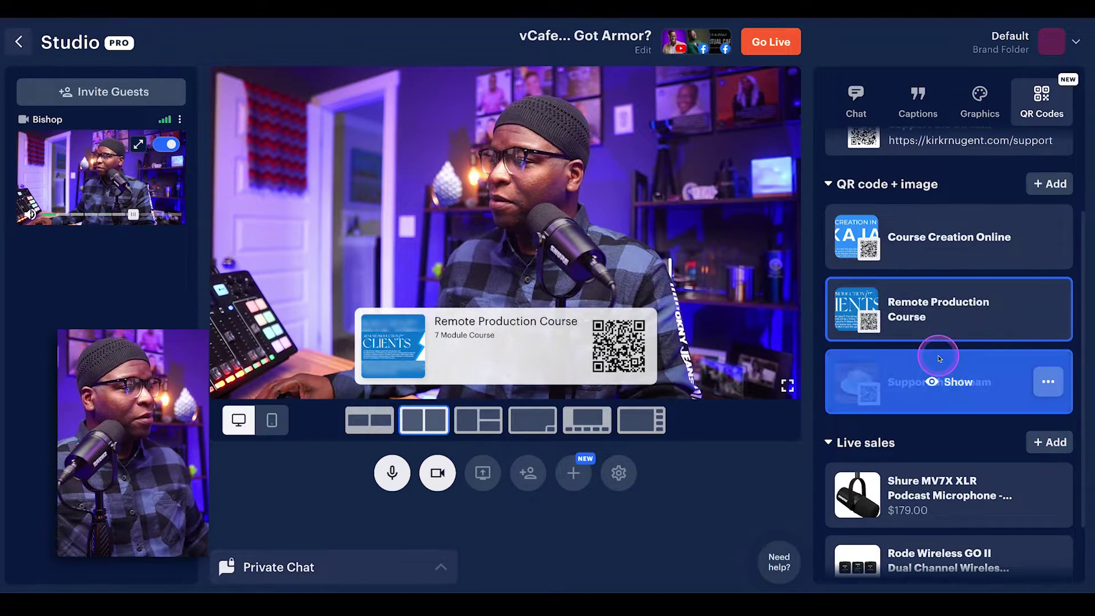
scroll(949, 337, "down", 1)
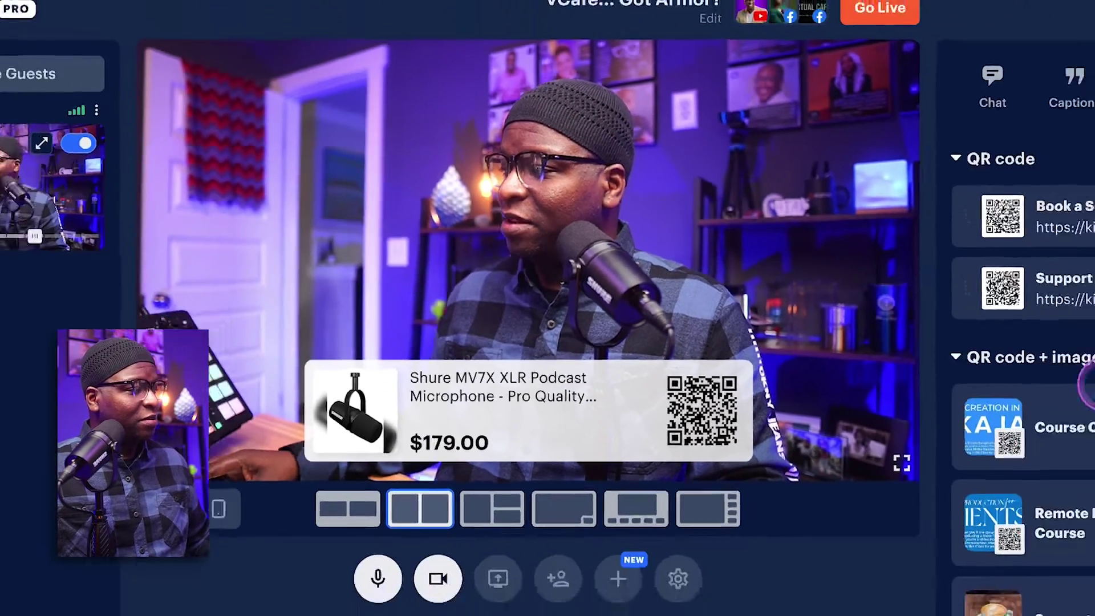
scroll(944, 160, "down", 3)
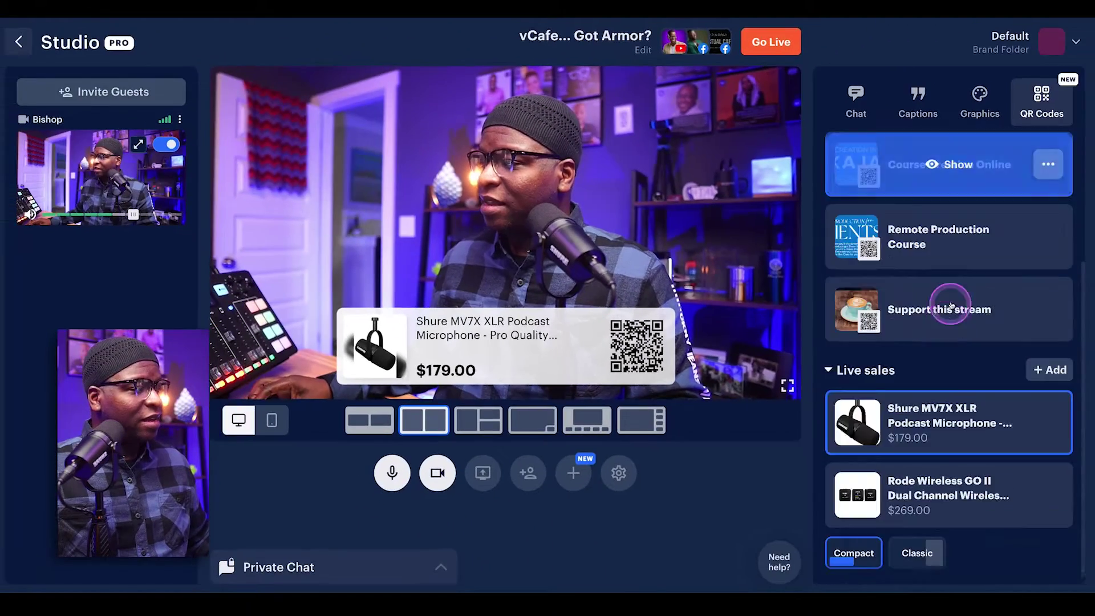
scroll(942, 258, "up", 4)
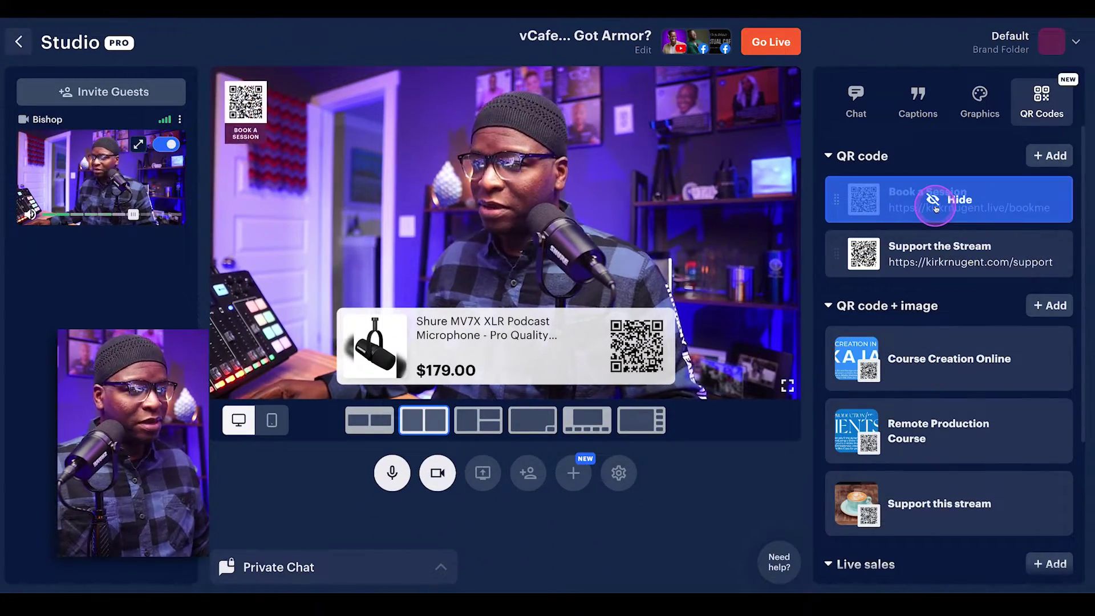
Switch the live sales cards to the Classic layout and show the Rode Wireless GO II product on the stream
scroll(924, 257, "down", 4)
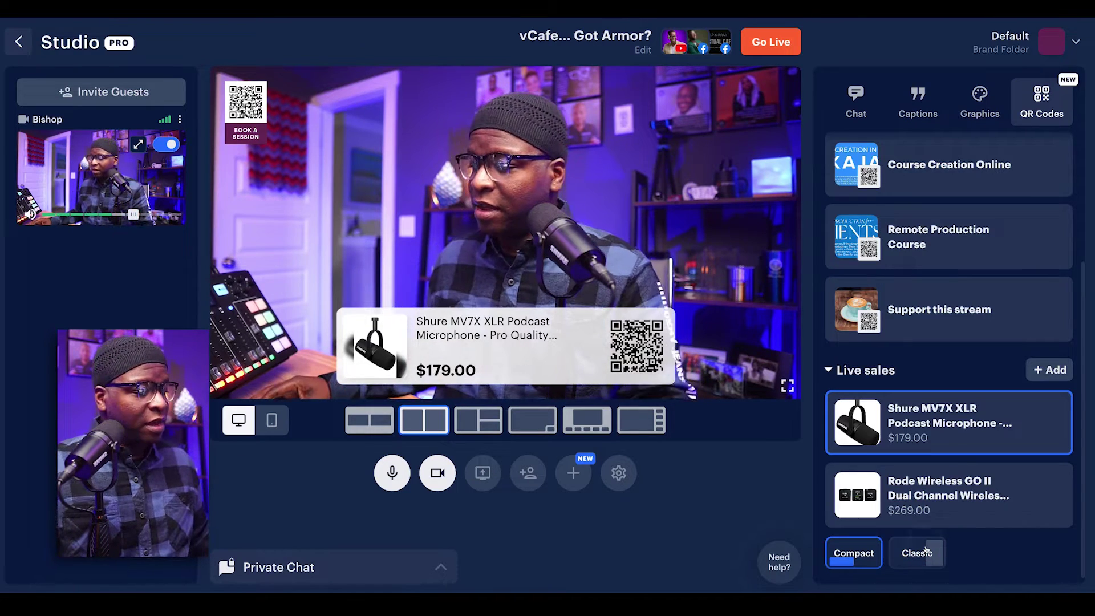
left_click(916, 553)
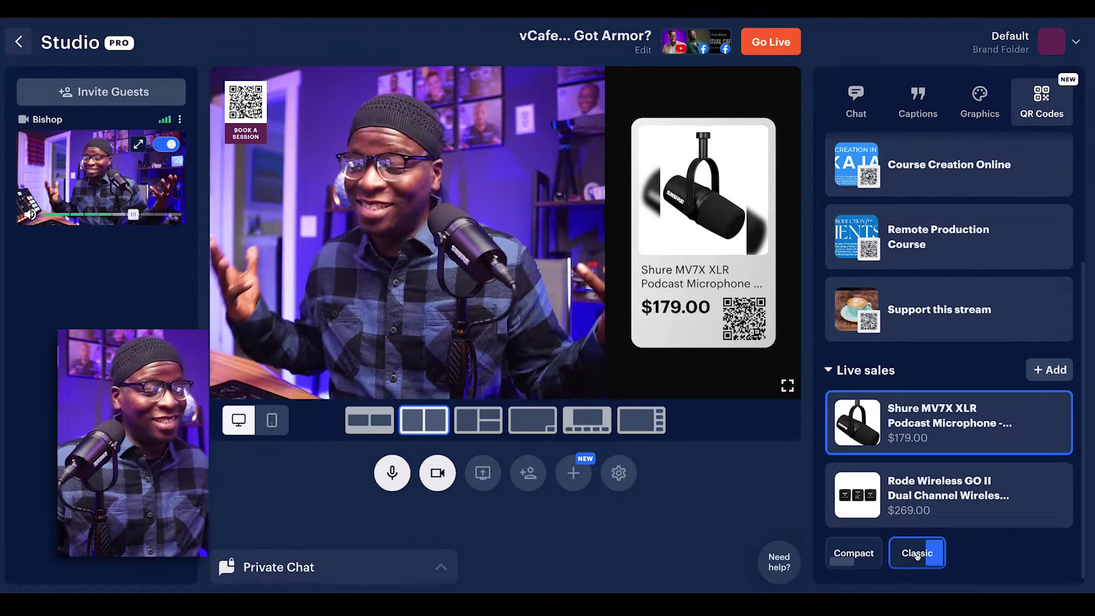
left_click(927, 510)
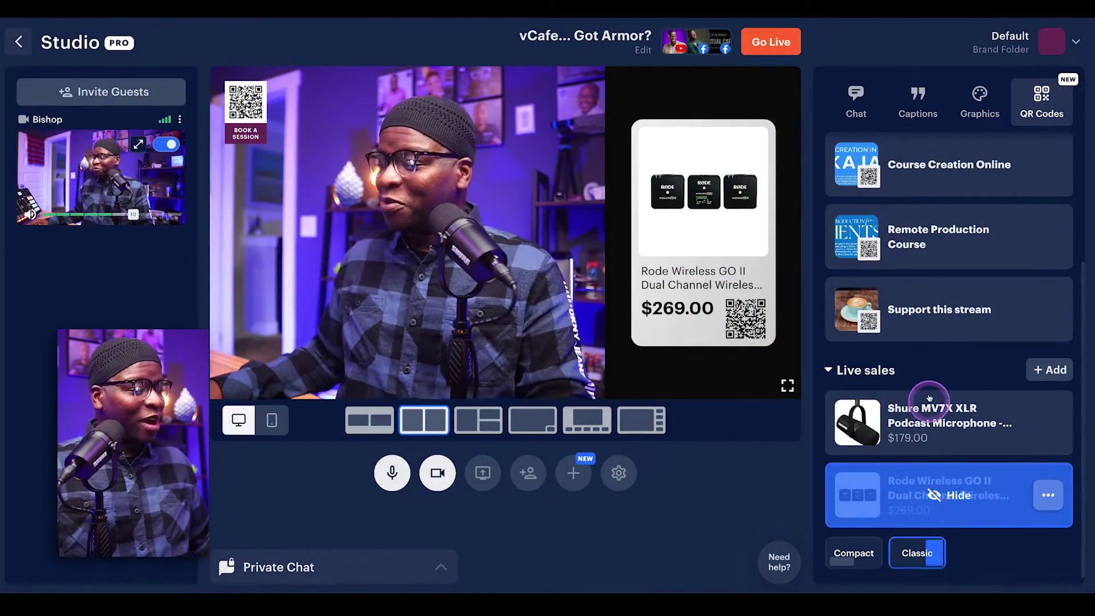
Show the "Support this stream", "Remote Production Course" and "Course Creation Online" cards on the stream one after another
left_click(947, 314)
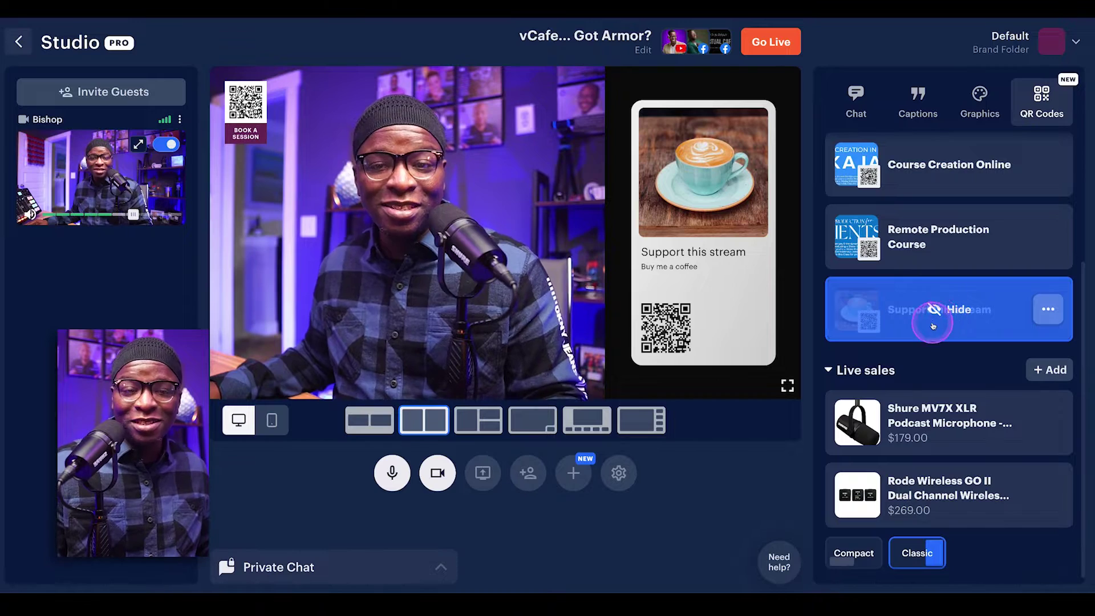
left_click(946, 237)
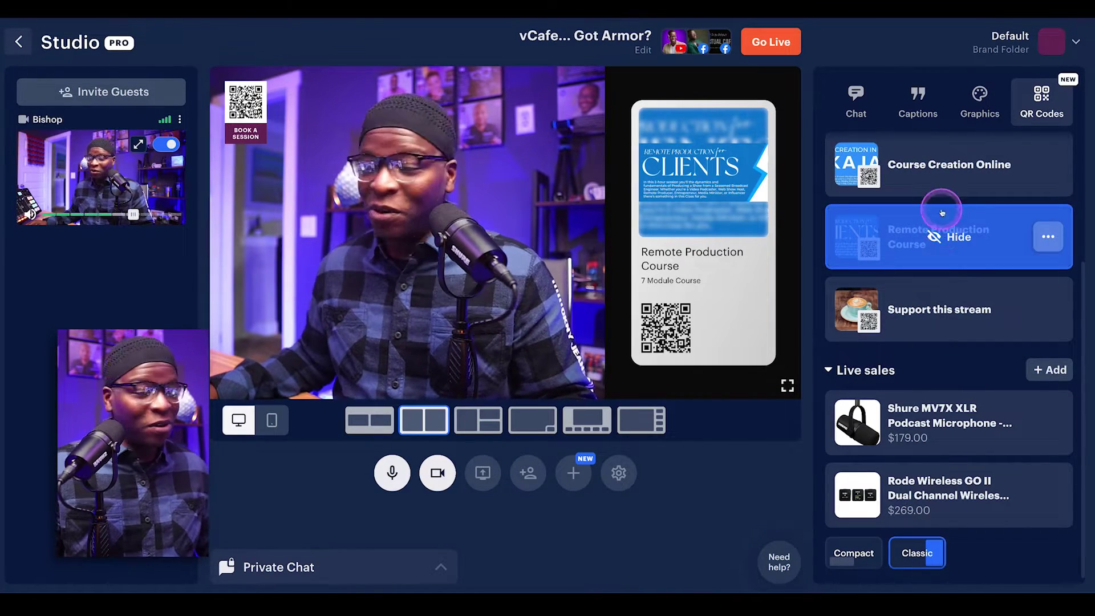
left_click(943, 171)
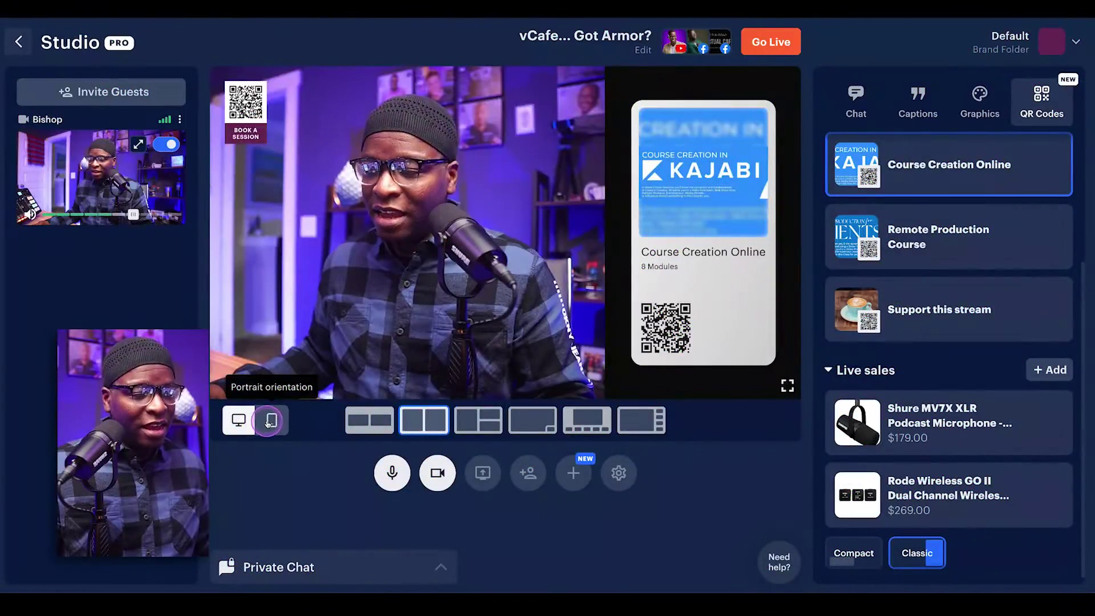
Preview the "Course Creation Online" card in portrait orientation with the Compact layout, and return to landscape orientation with the Classic layout
left_click(270, 421)
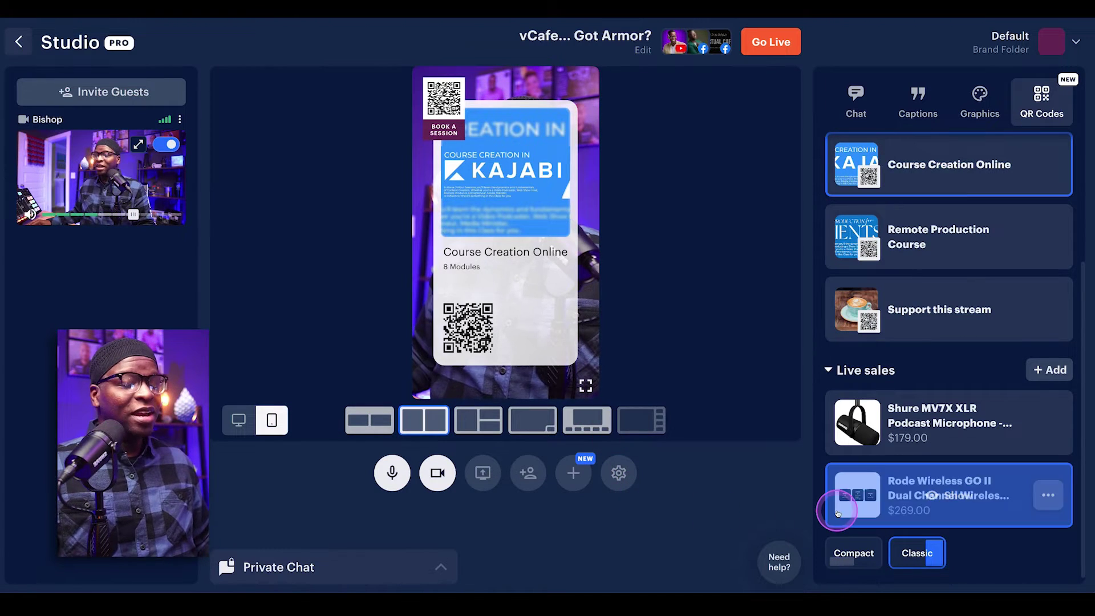
left_click(854, 554)
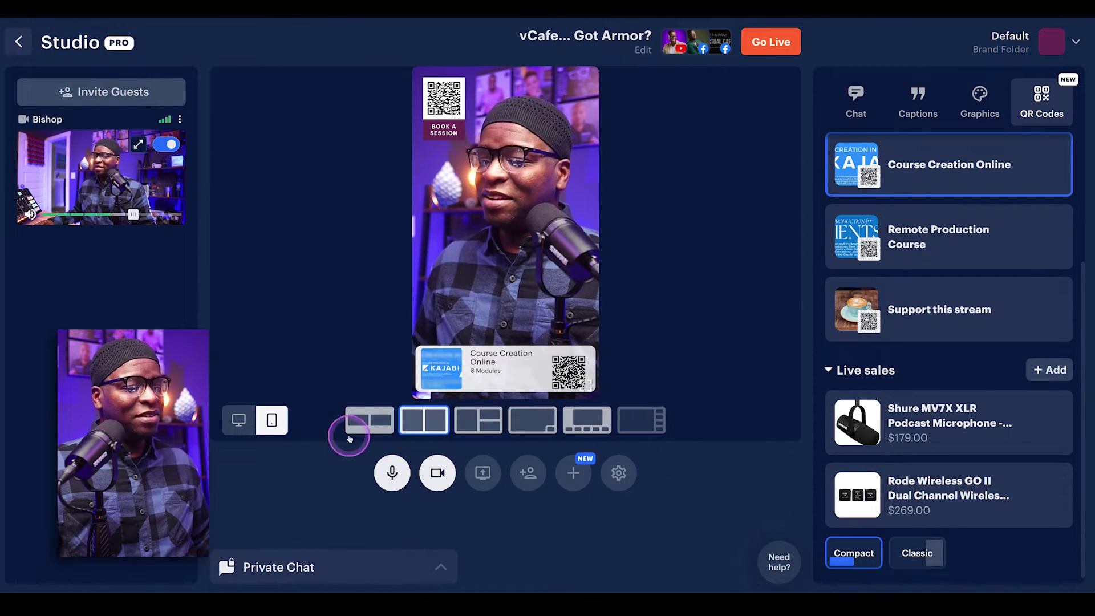
left_click(238, 420)
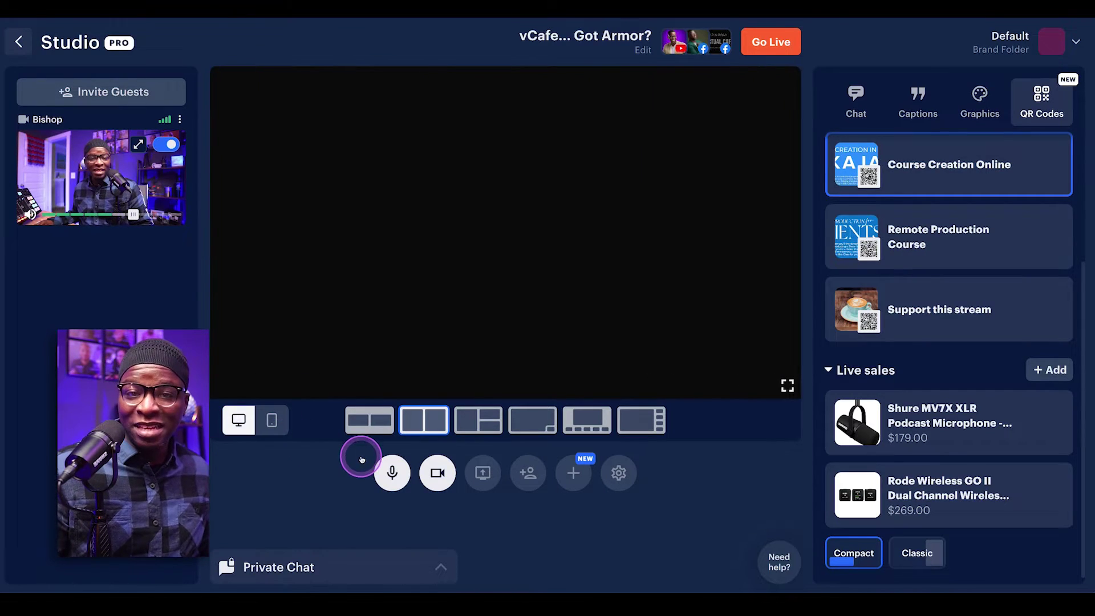
left_click(914, 554)
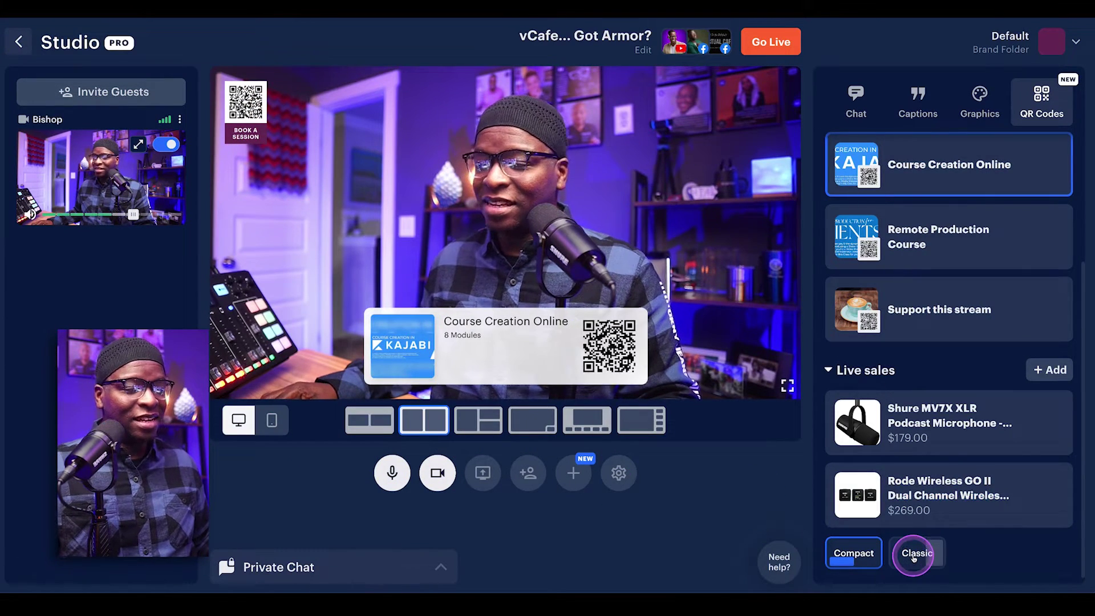